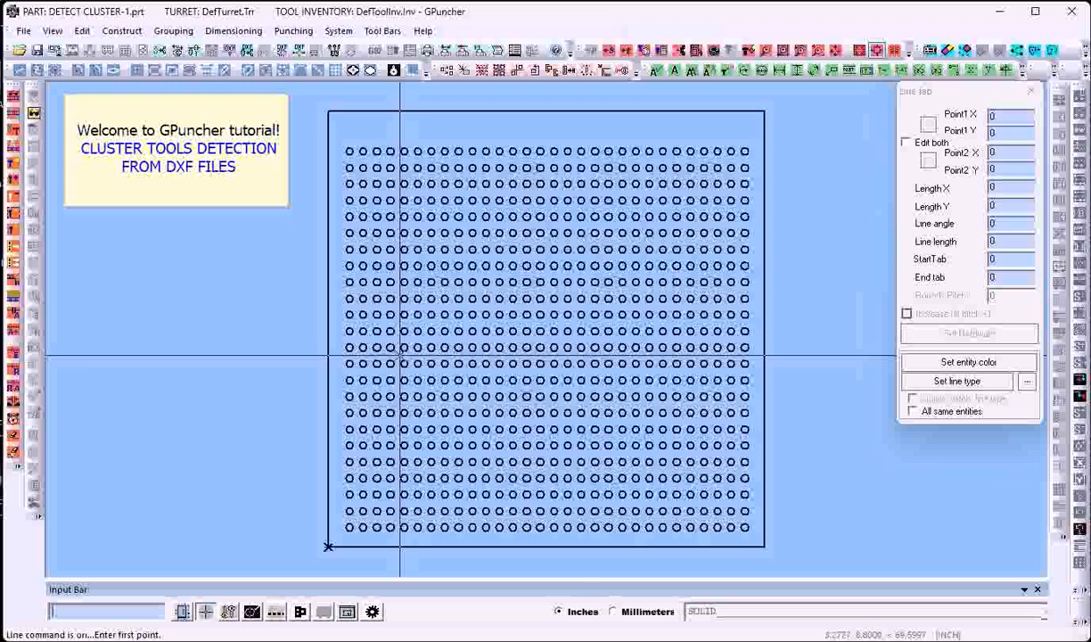
Inspect the geometry properties of the hole in the plate's upper-left corner, checking its diameter.
left_click(82, 31)
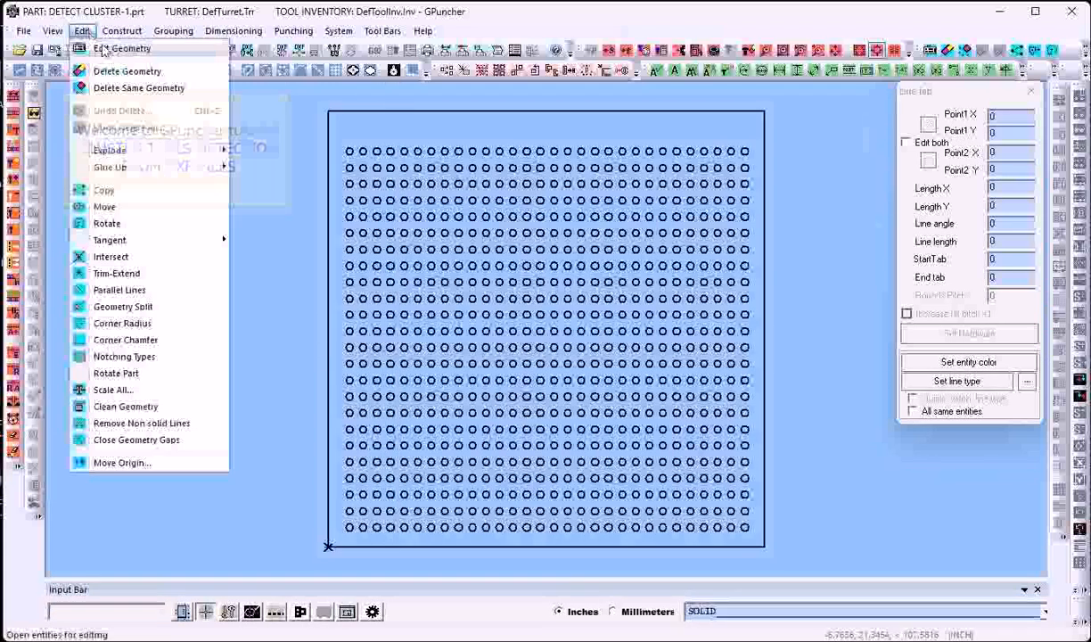
left_click(107, 49)
left_click(345, 152)
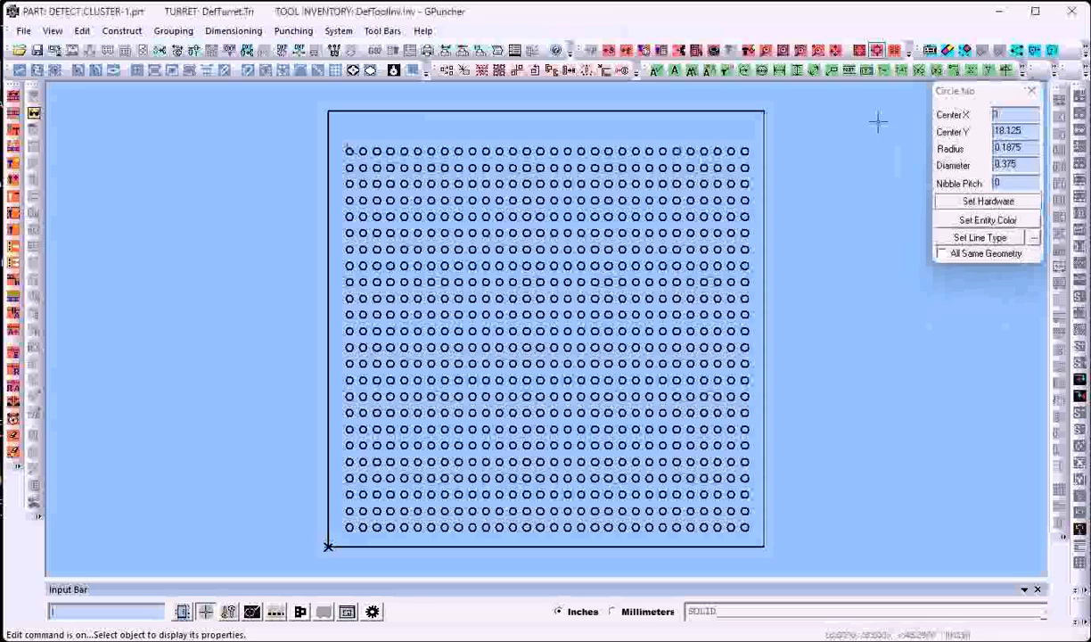
double_click(997, 165)
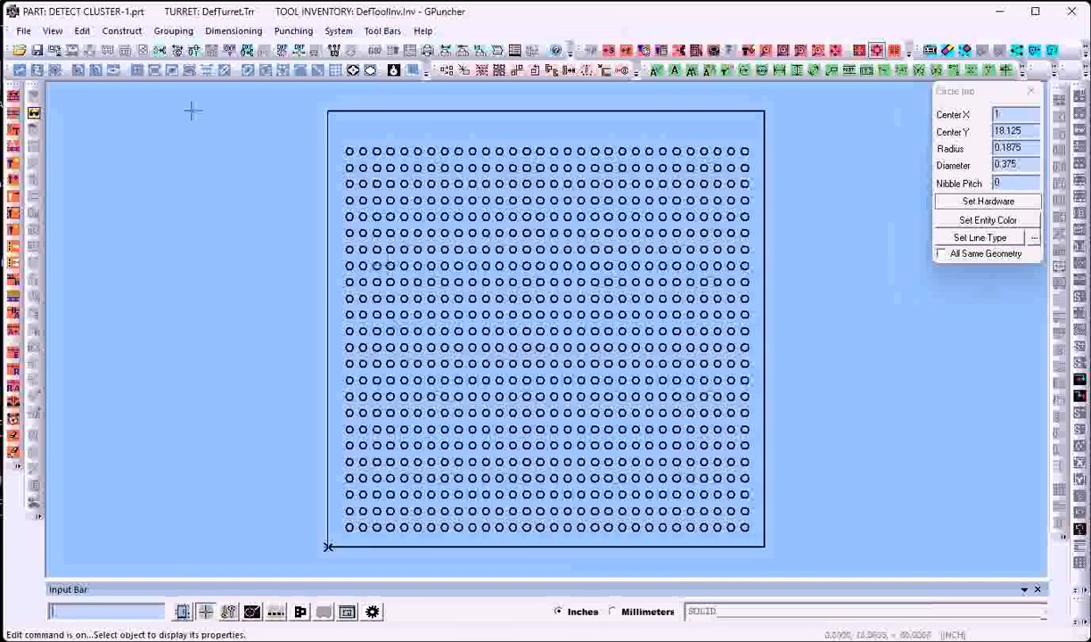
Find the RND_CLUSTER 0.3750X0.6250X0.7500X5X4 tool among the other tool types for Attach Tool and select it.
left_click(290, 33)
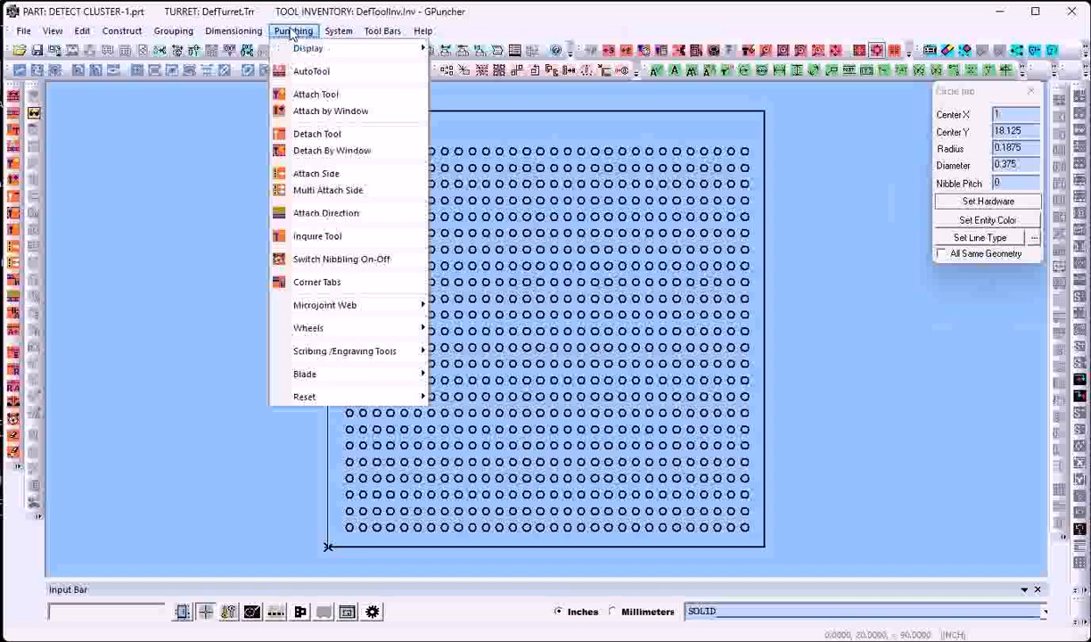
left_click(314, 94)
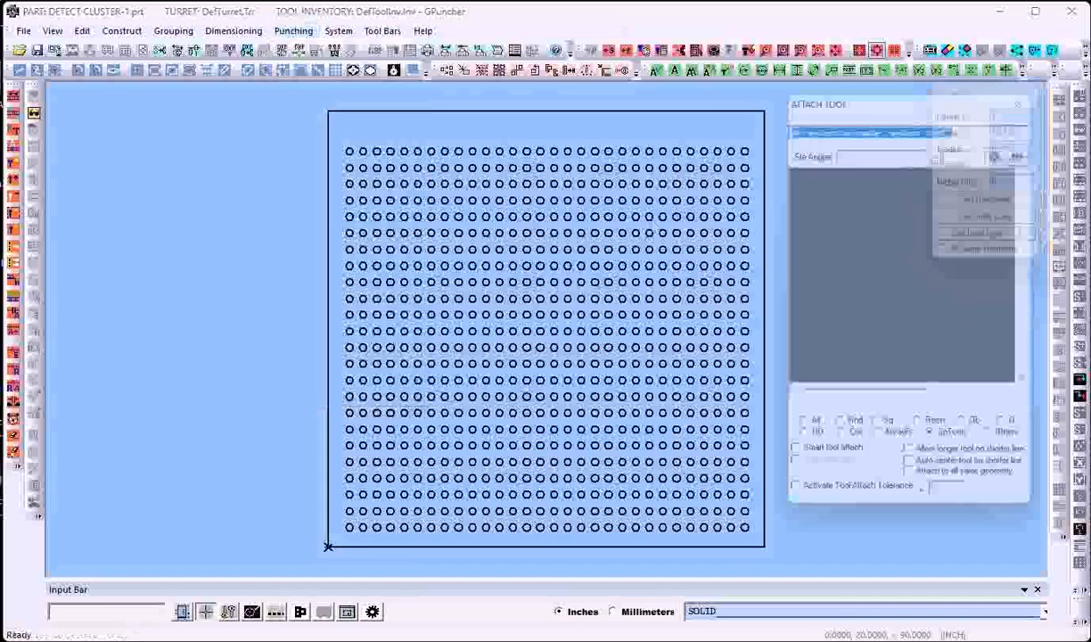
left_click(1028, 147)
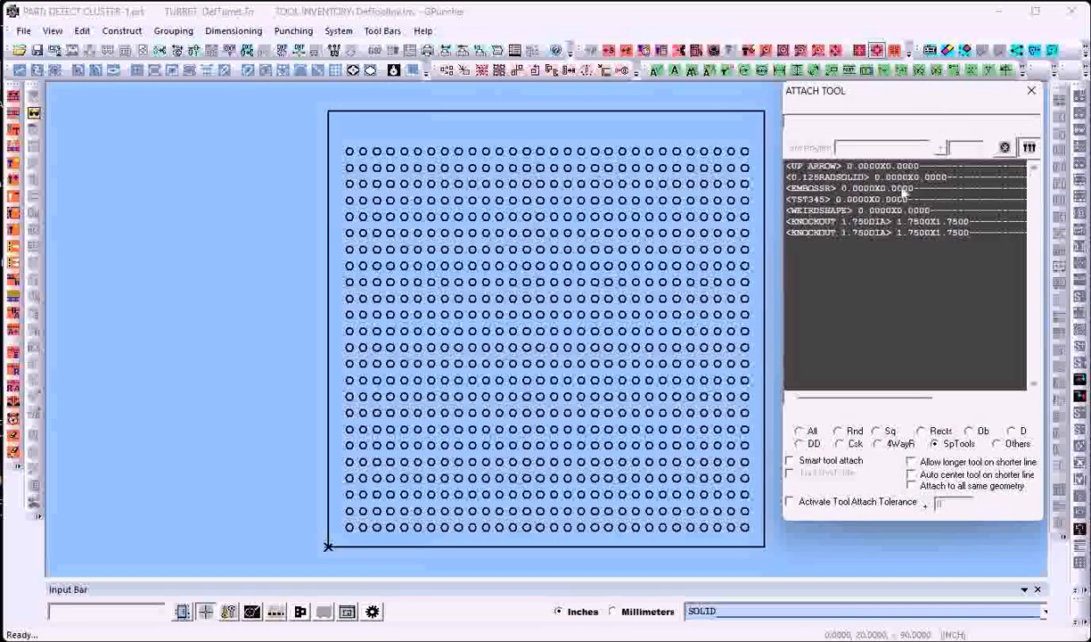
left_click(997, 443)
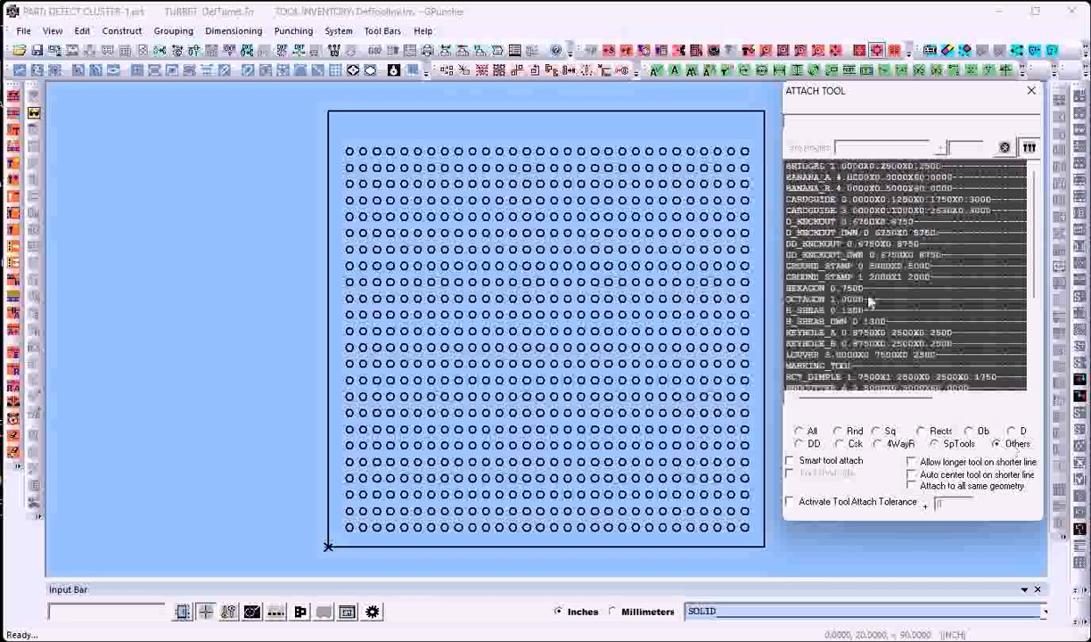
left_click_drag(1035, 213, 1042, 329)
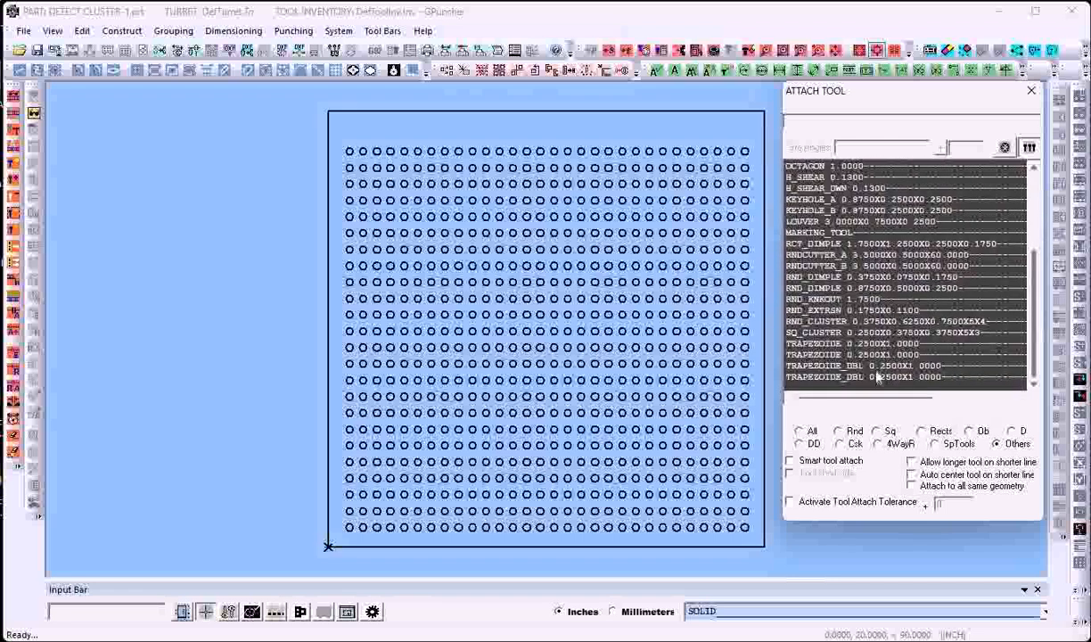
left_click(816, 322)
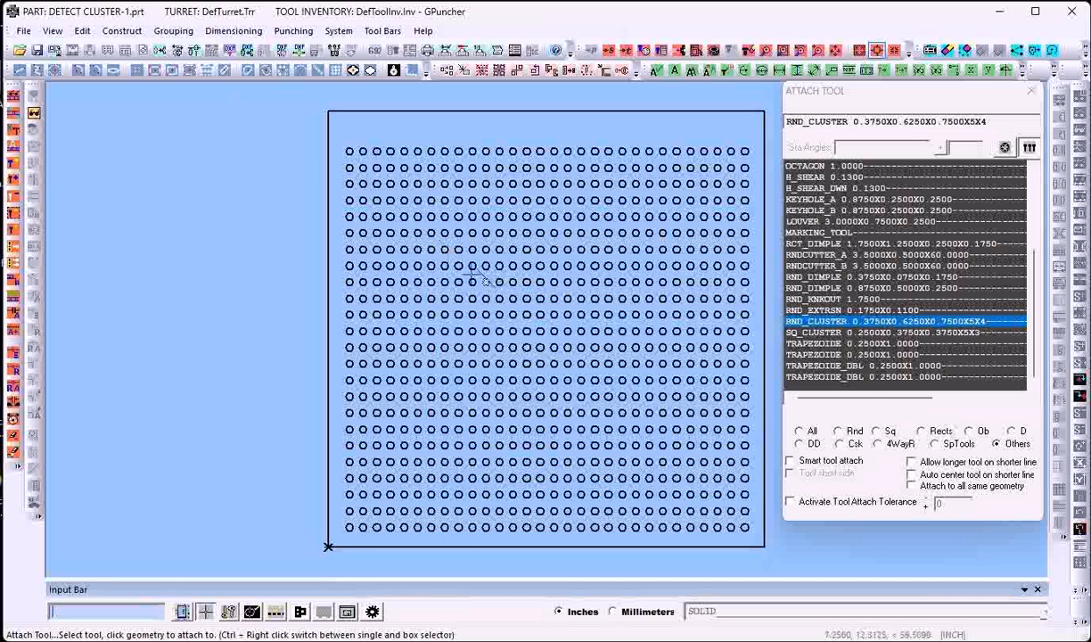
Export the part to DXF as DETECT CLUSTER-1.dxf, replacing the existing file.
left_click(23, 30)
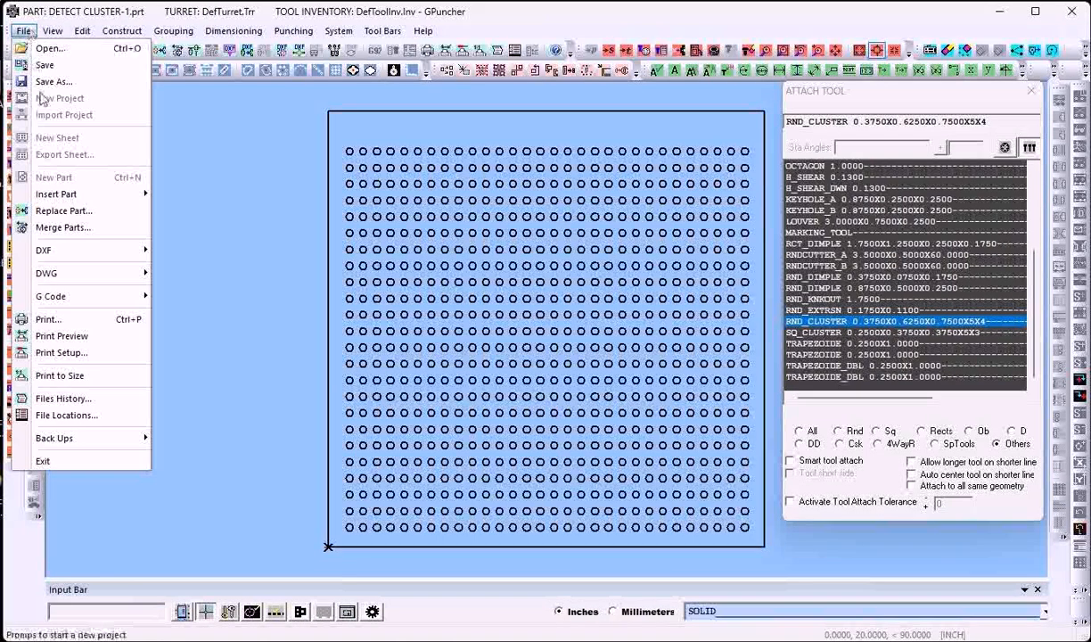
mouse_move(49, 250)
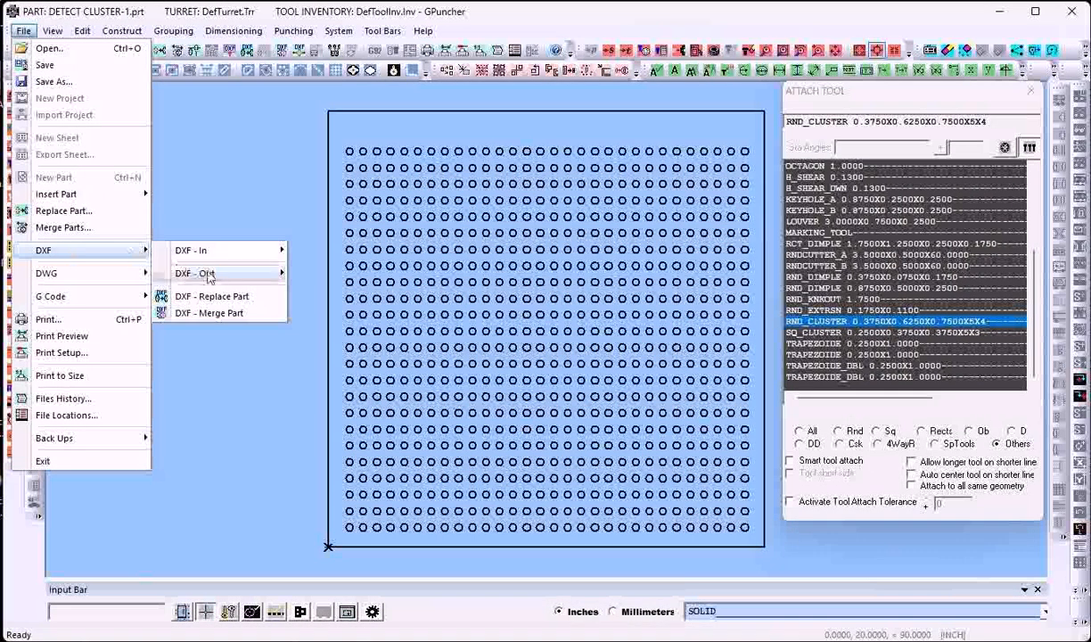
mouse_move(209, 276)
left_click(338, 288)
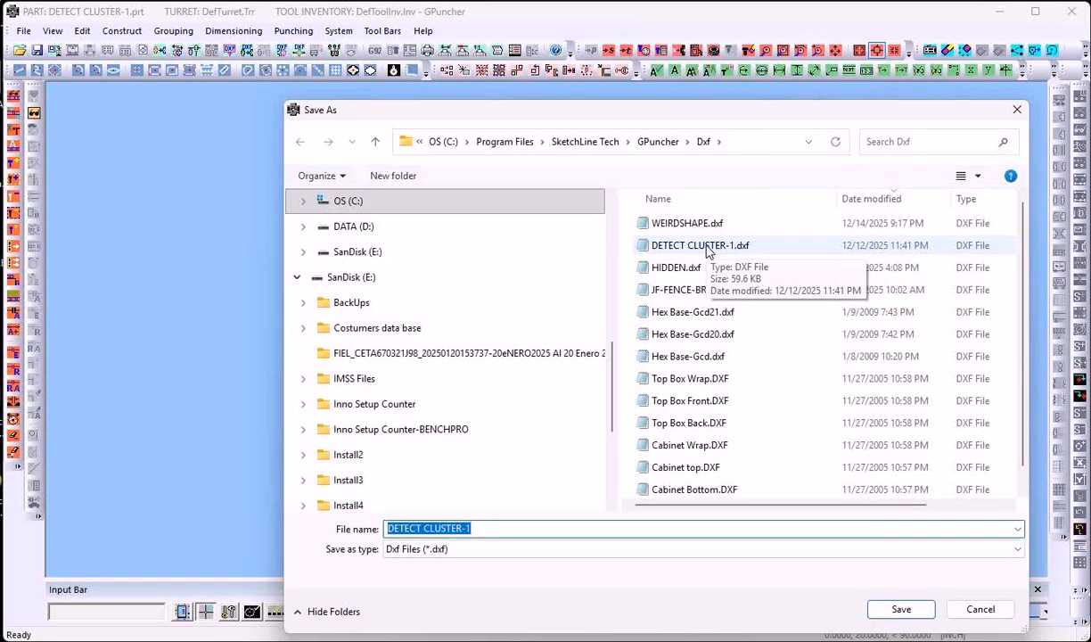
double_click(704, 247)
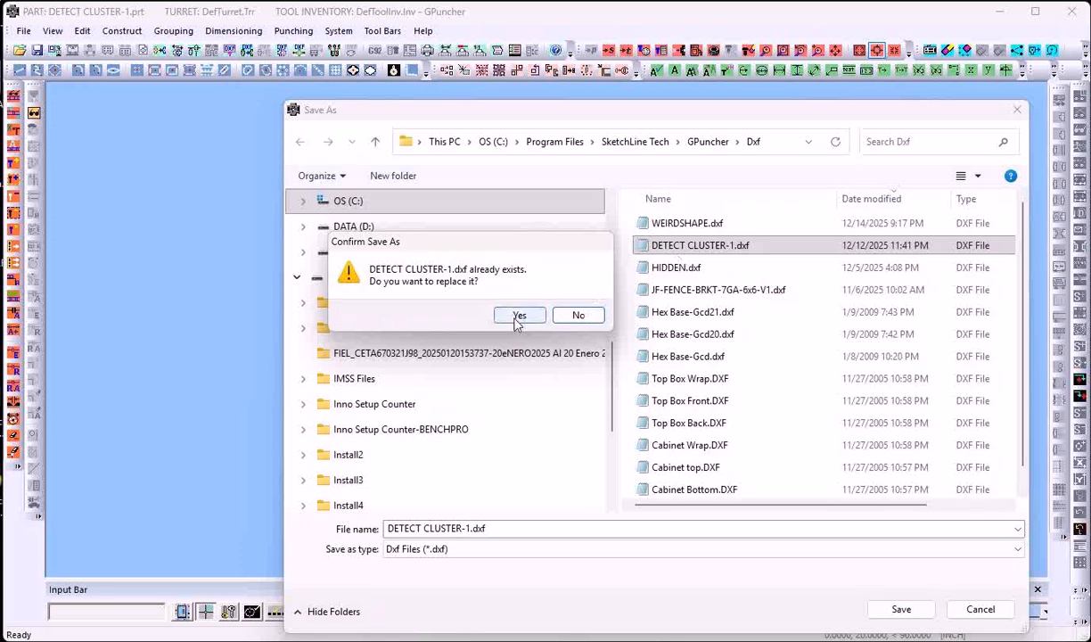
left_click(519, 317)
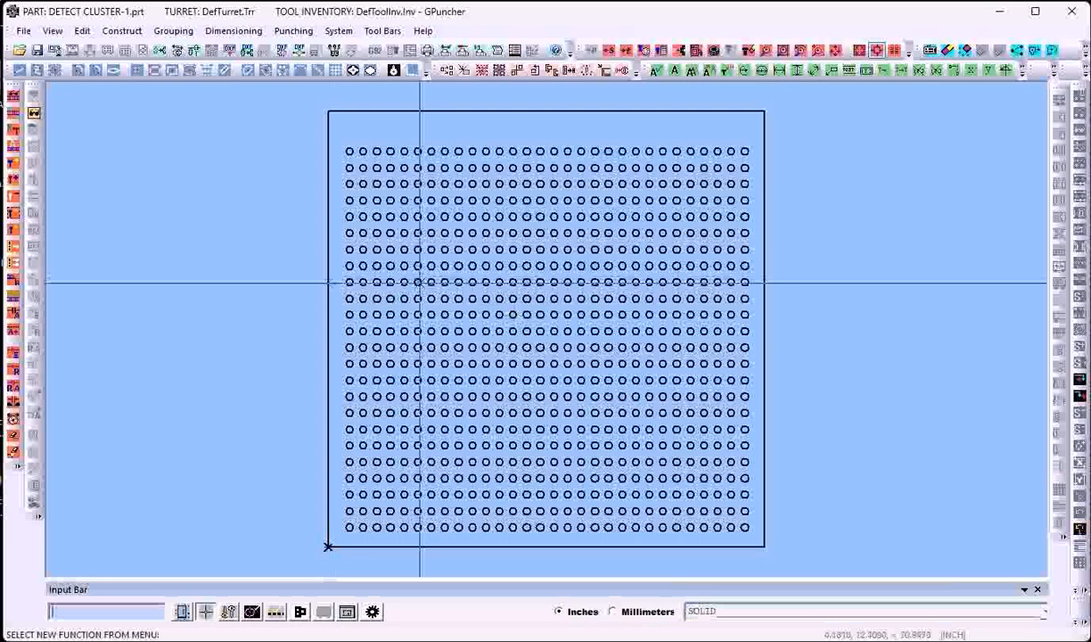
Switch to Sheet Design and delete the DETECT CLUSTER-1 part from the sheet.
left_click(52, 30)
mouse_move(98, 48)
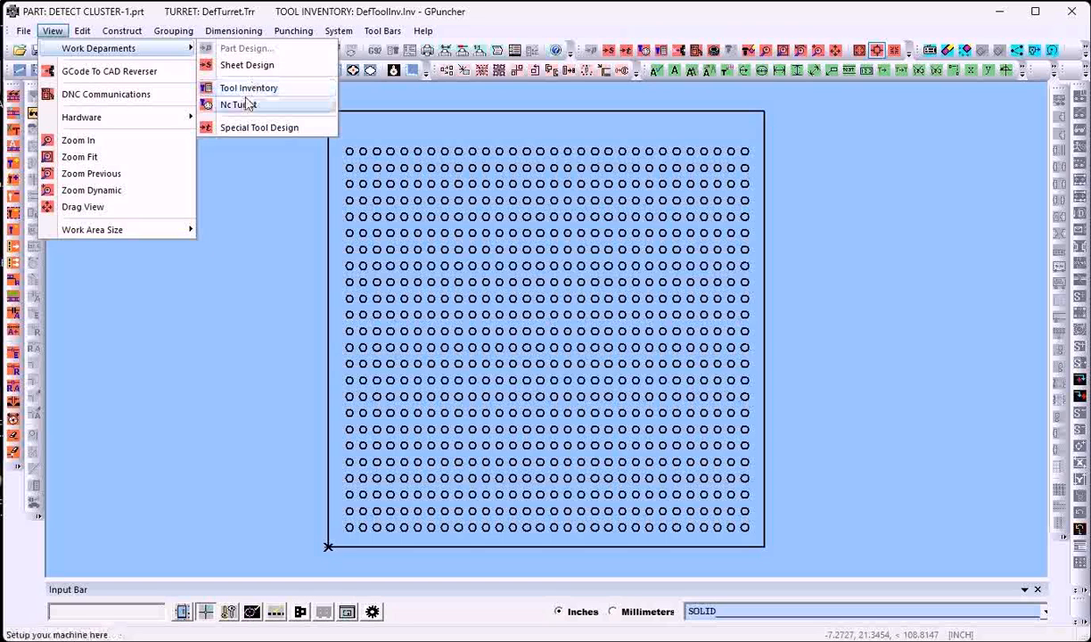
left_click(239, 66)
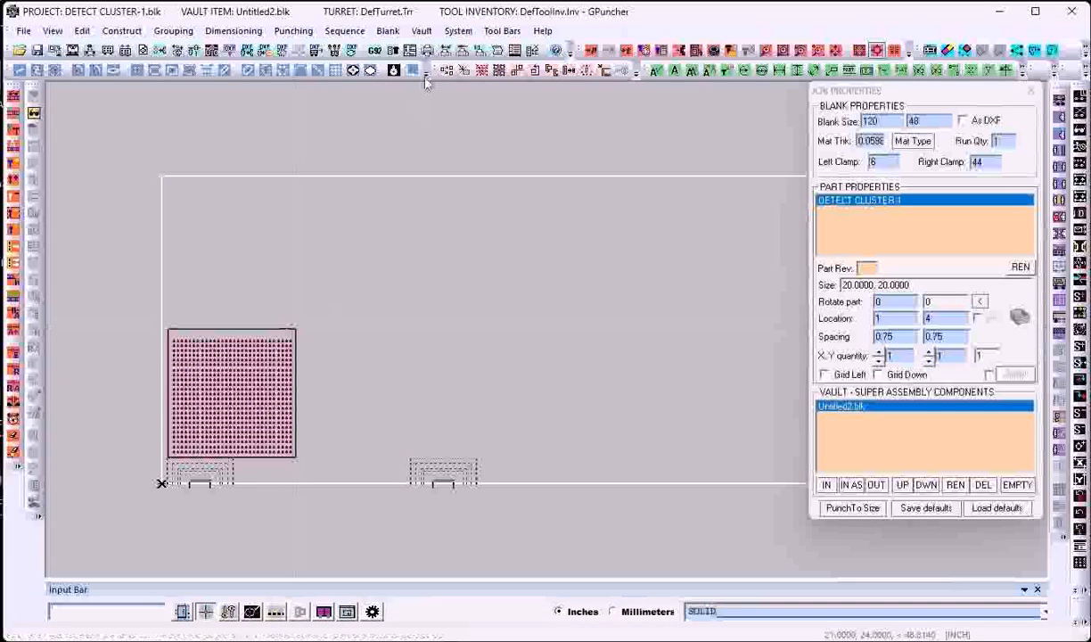
left_click(388, 30)
left_click(401, 108)
left_click(263, 358)
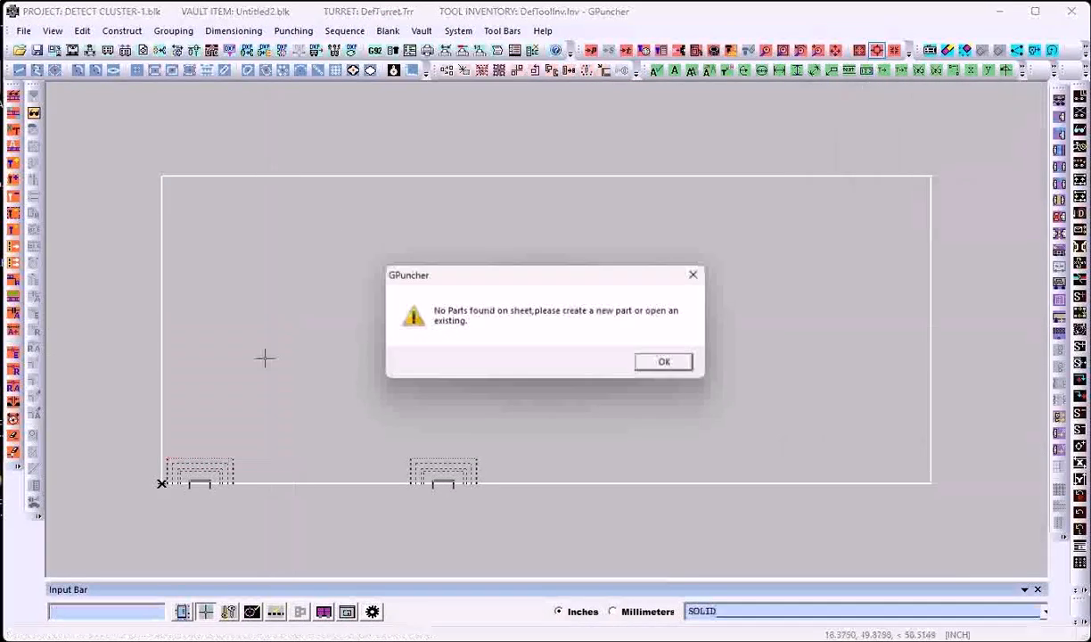
left_click(664, 364)
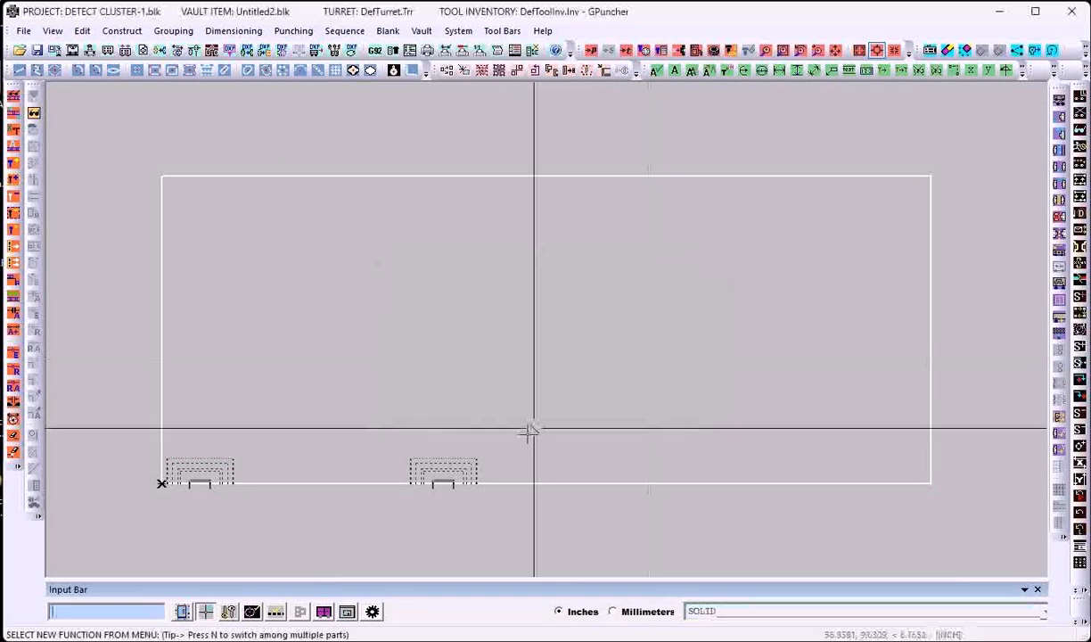
Review the Detect Cluster Tools option in the general DXF options and leave it off.
left_click(373, 613)
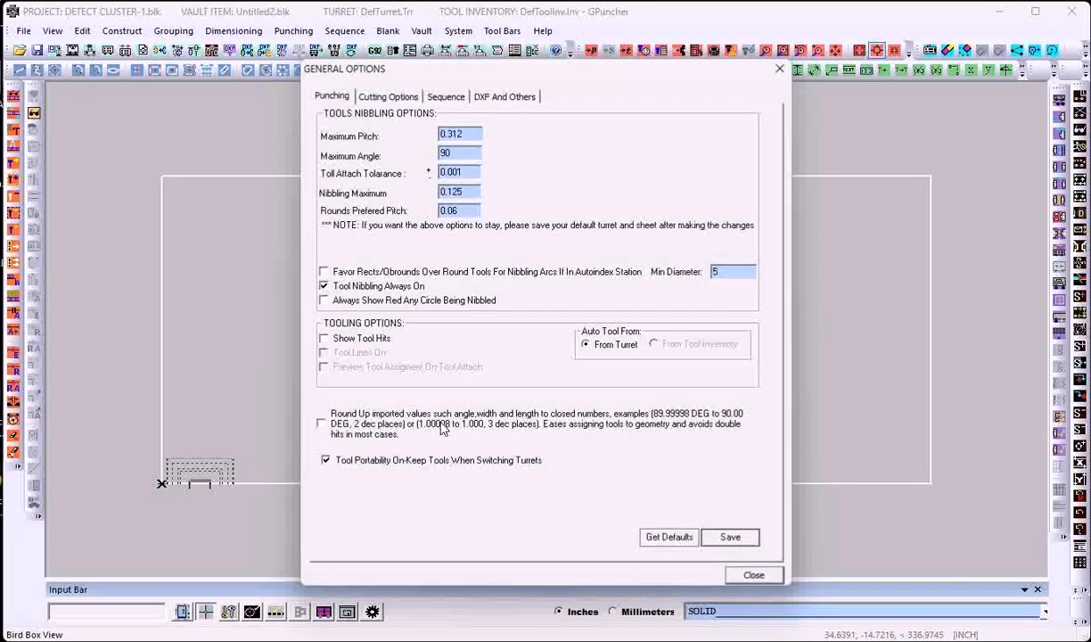
left_click(486, 95)
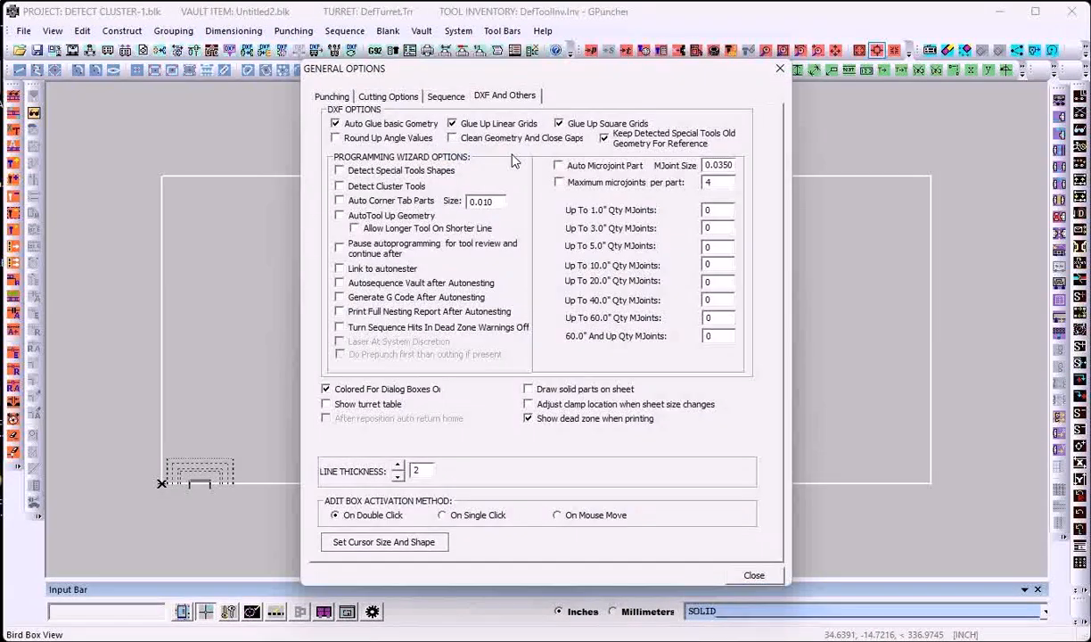
left_click(366, 189)
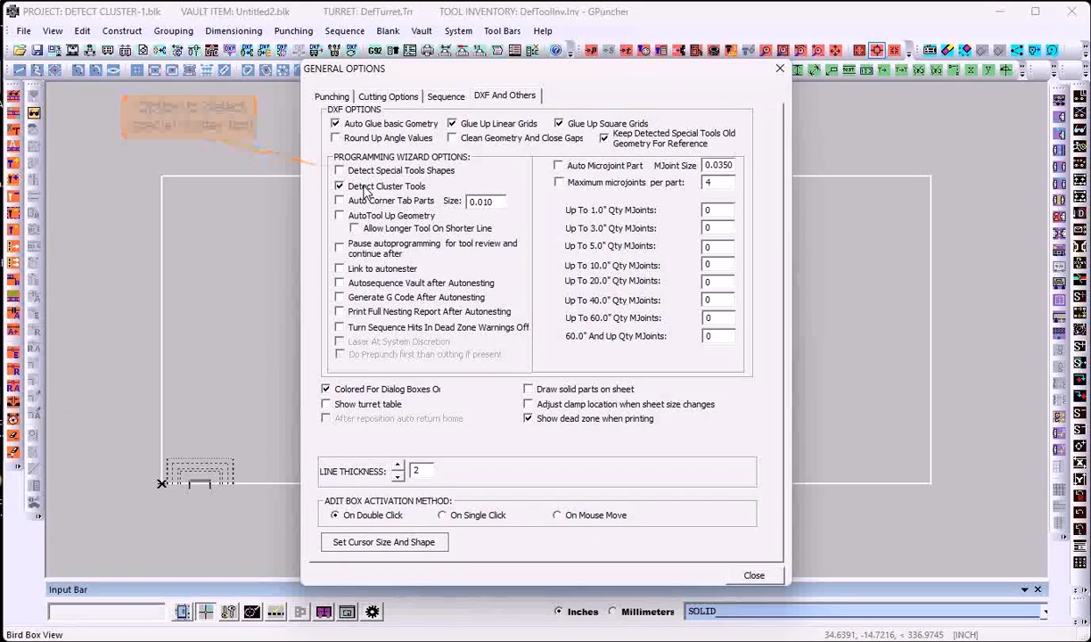
left_click(754, 576)
Import the DETECT CLUSTER-1 DXF file and place the part on the sheet at about X 10.89, Y 16.70.
left_click(24, 30)
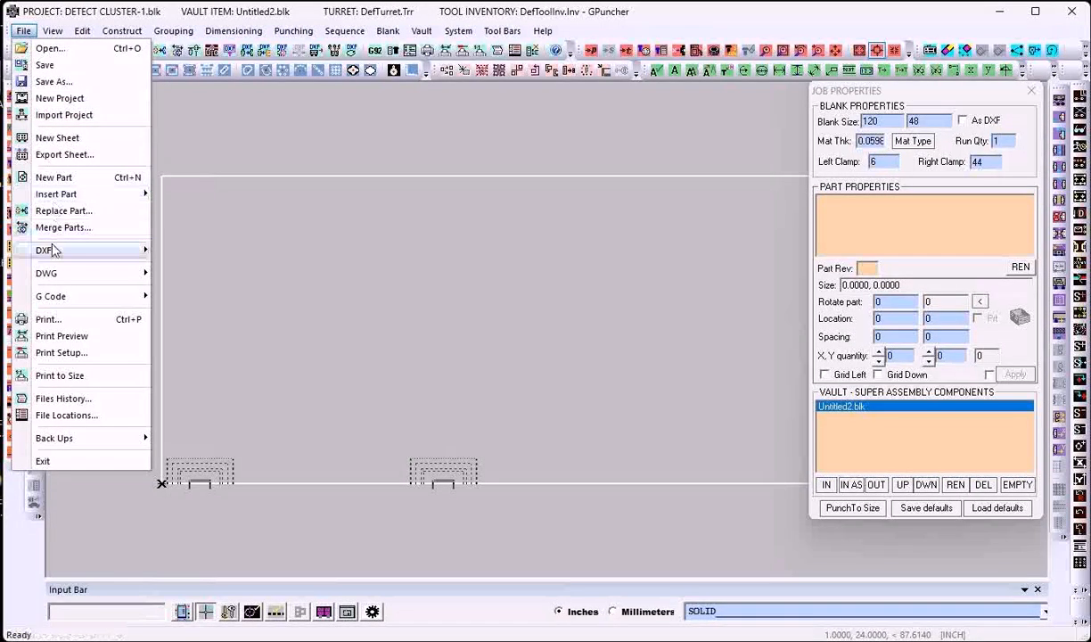
mouse_move(128, 256)
mouse_move(192, 248)
left_click(301, 247)
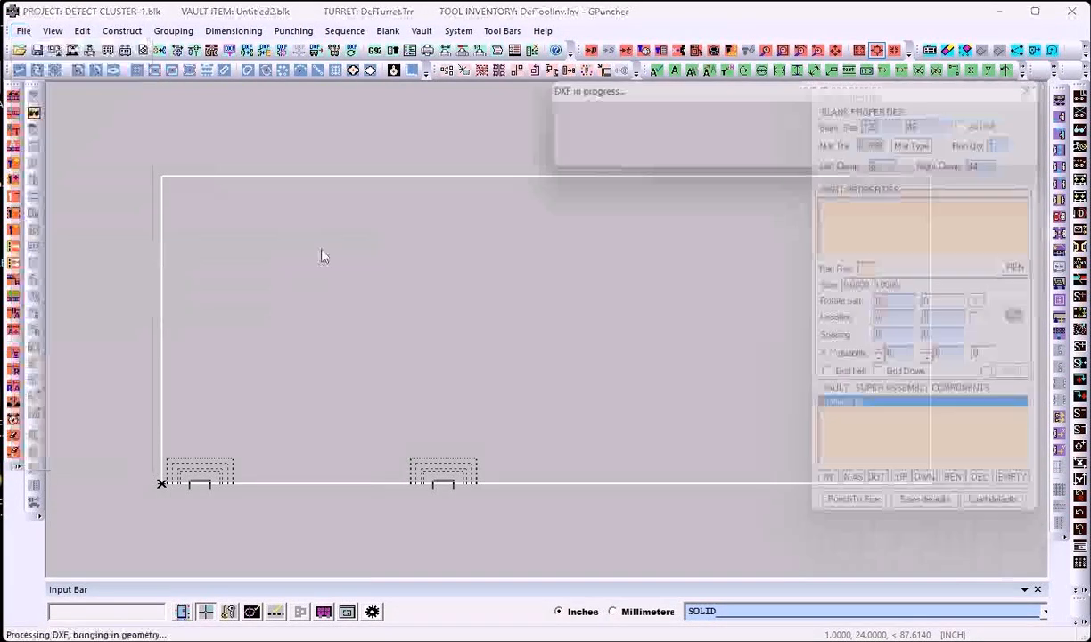
double_click(183, 304)
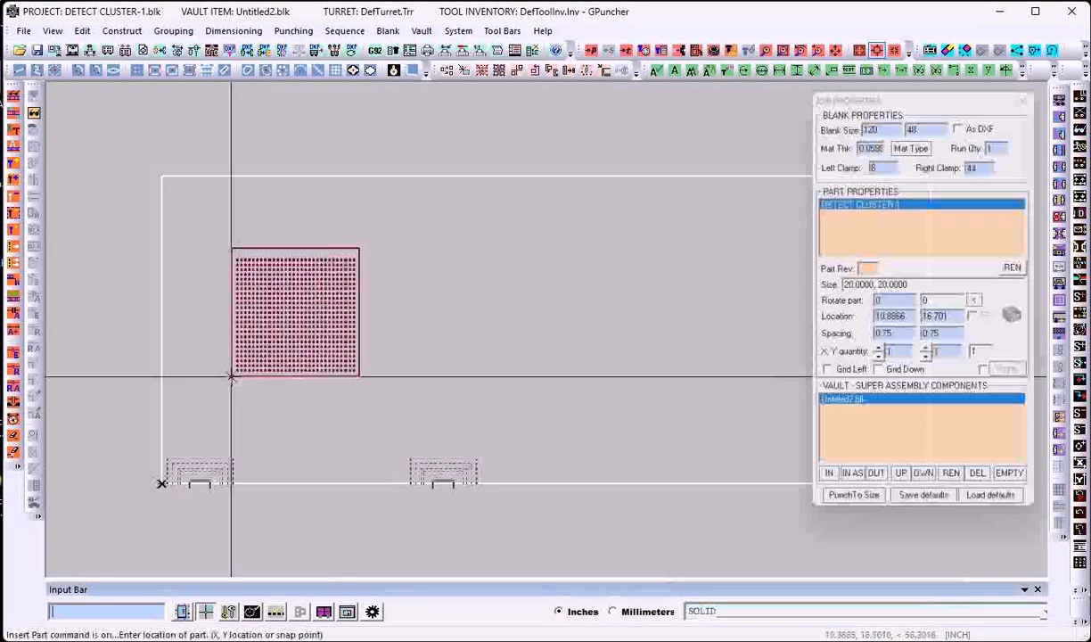
key("Escape")
Open the imported part in Part Design and inspect the properties of its lower-left hole and square grid.
left_click(52, 31)
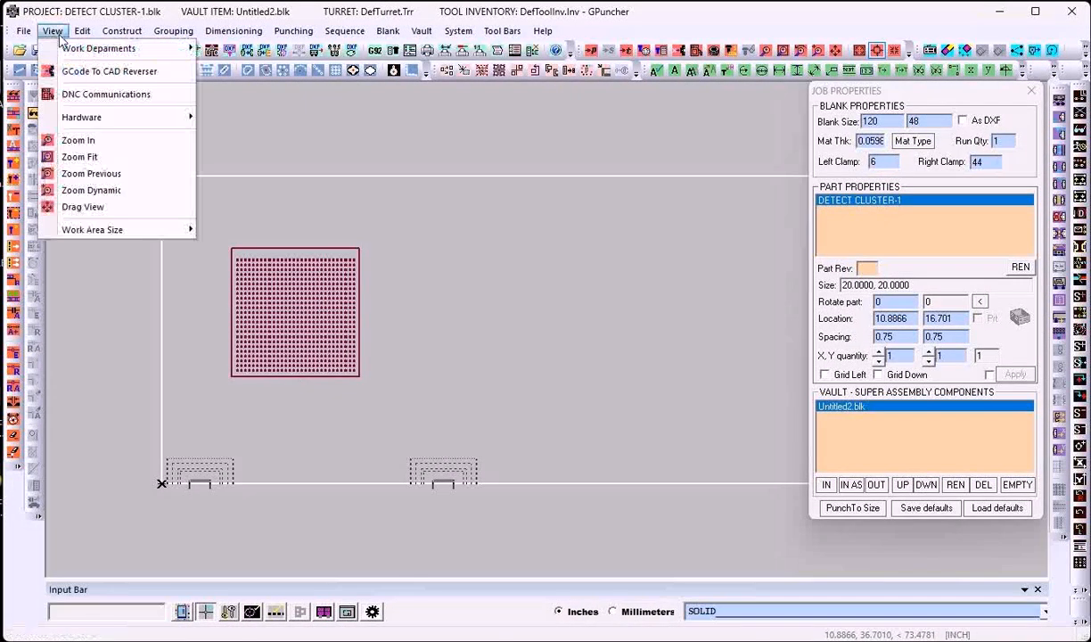
mouse_move(93, 52)
left_click(241, 48)
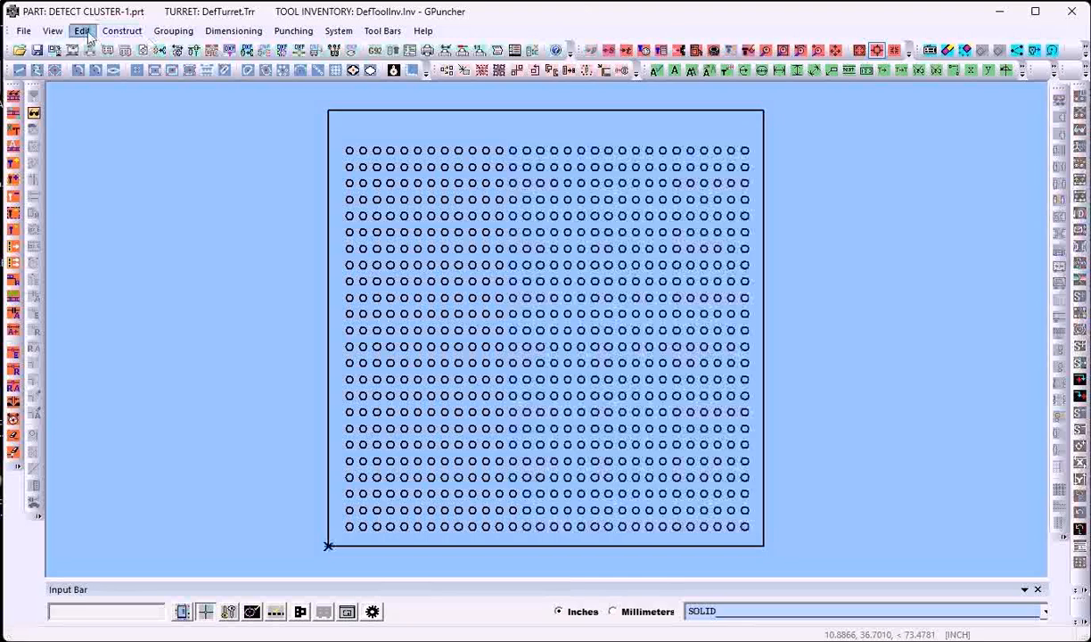
left_click(82, 32)
left_click(107, 49)
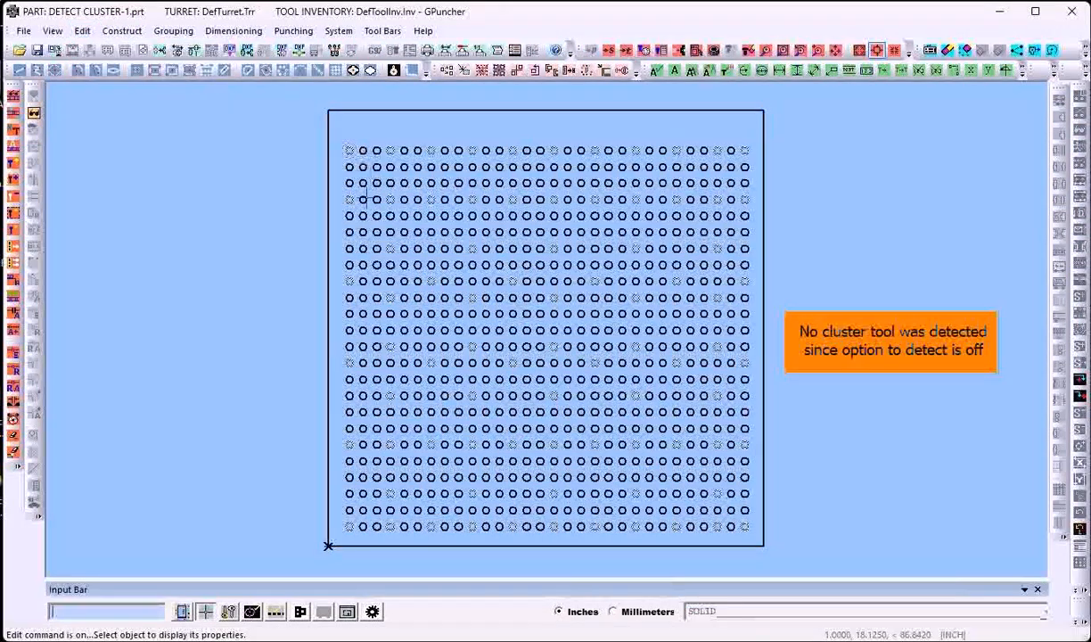
left_click(350, 526)
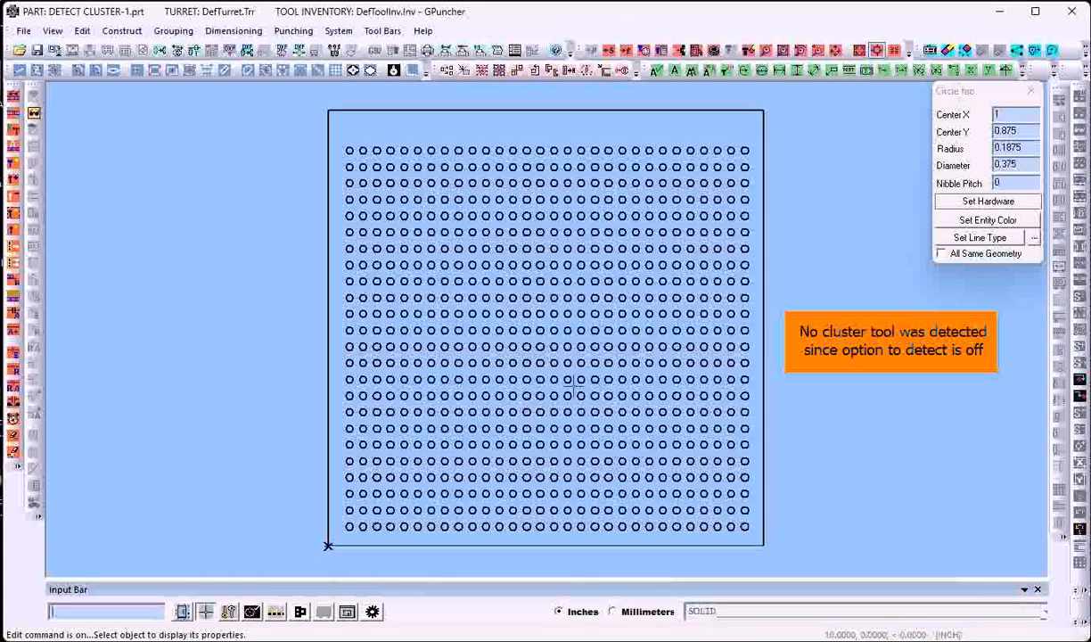
left_click(352, 527)
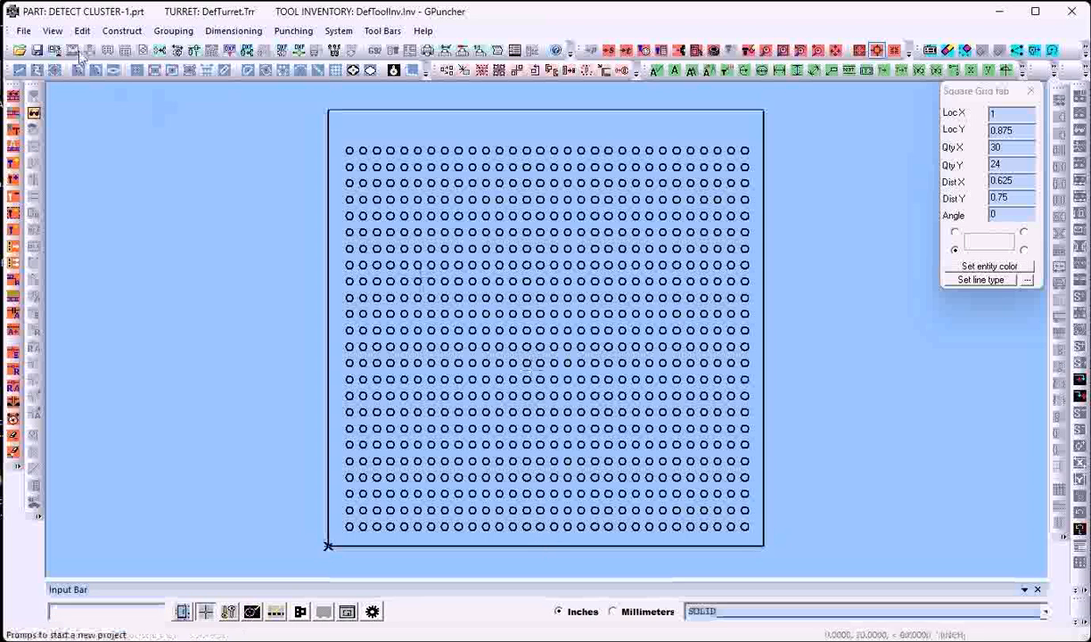
Return to Sheet Design and delete the imported DETECT CLUSTER-1 part from the sheet.
left_click(52, 30)
mouse_move(75, 50)
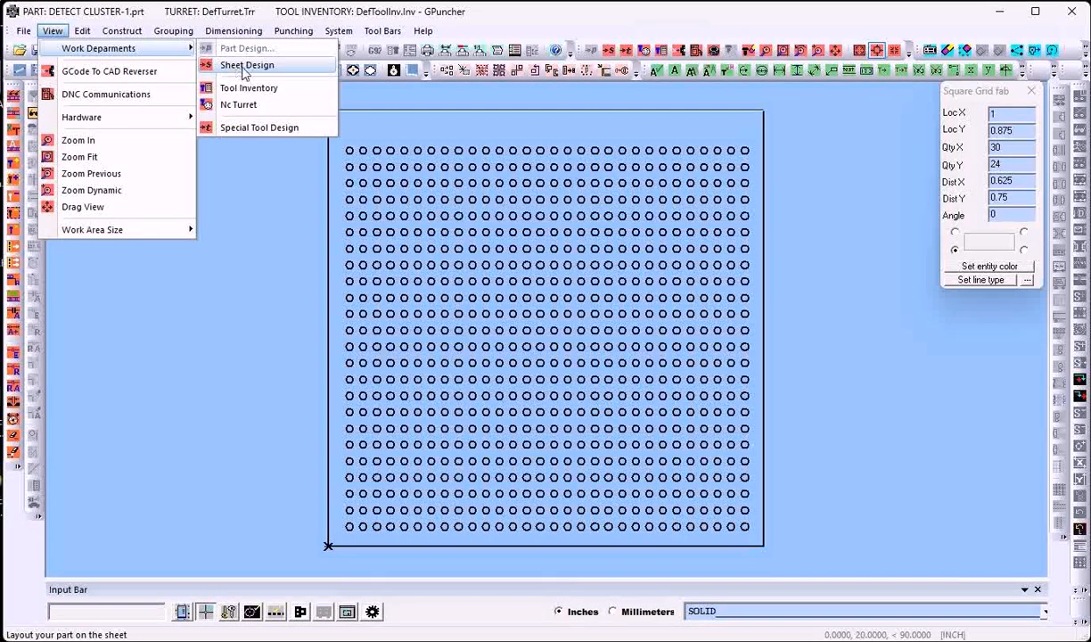
left_click(244, 68)
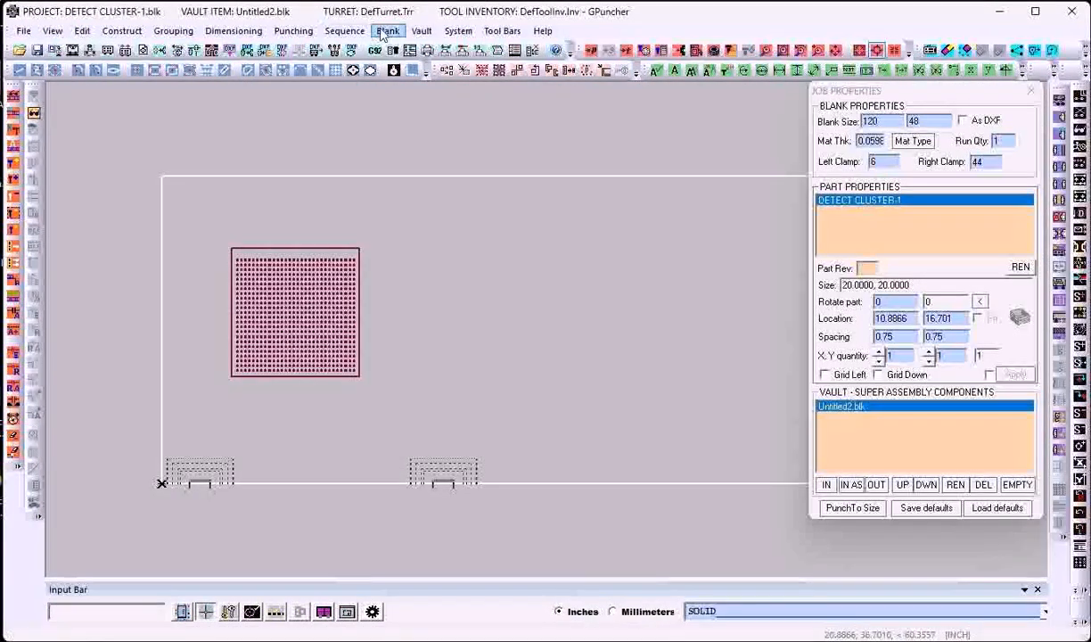
left_click(386, 31)
left_click(402, 104)
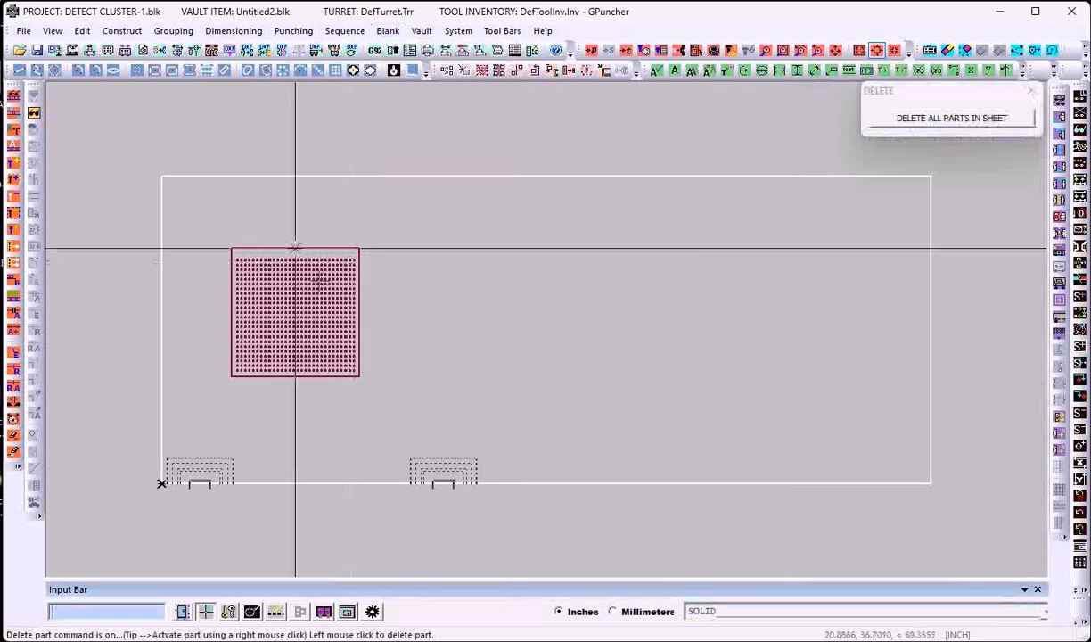
left_click(296, 250)
left_click(664, 366)
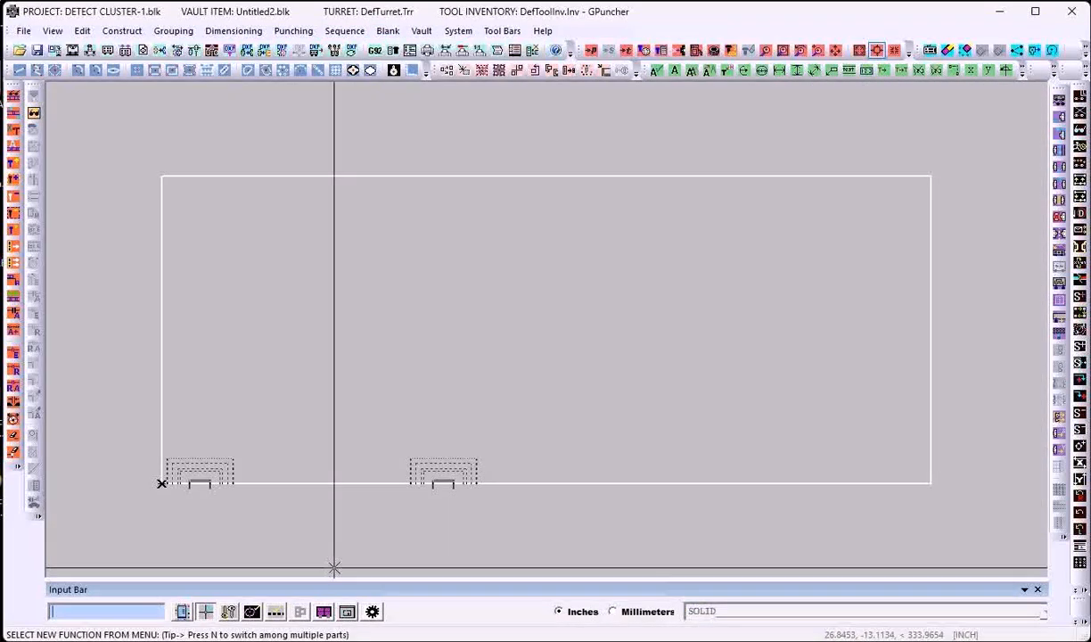
Turn on Detect Cluster Tools in the general DXF options.
left_click(372, 613)
left_click(492, 98)
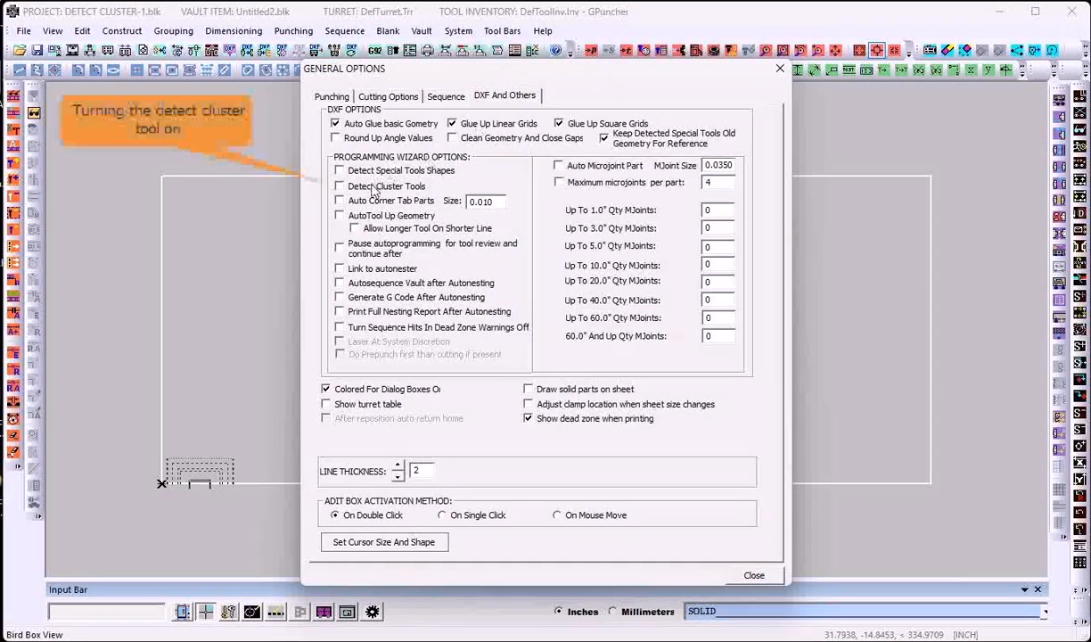
left_click(754, 576)
Import the DETECT CLUSTER-1 DXF with Detect Cluster Tools enabled and place the part at about X 9.77, Y 10.64.
left_click(24, 33)
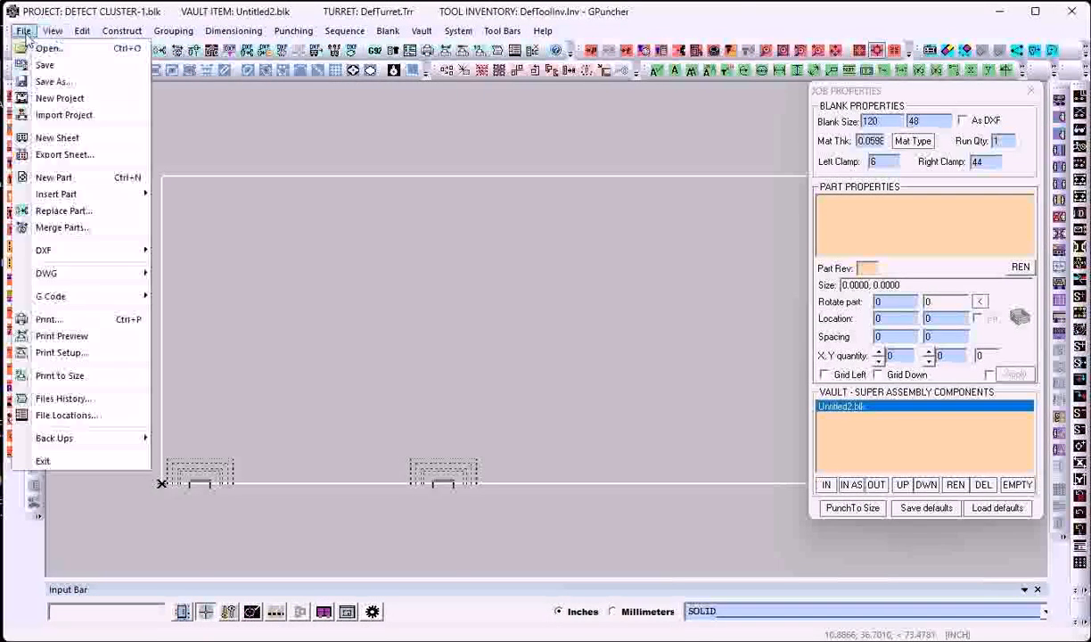
mouse_move(85, 252)
mouse_move(198, 255)
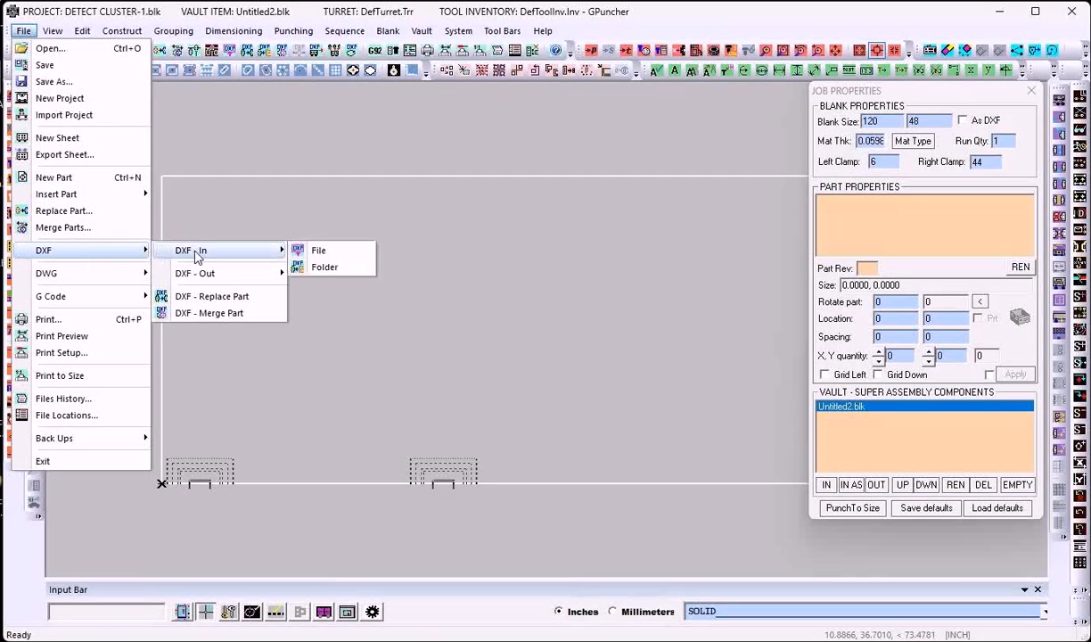
left_click(310, 250)
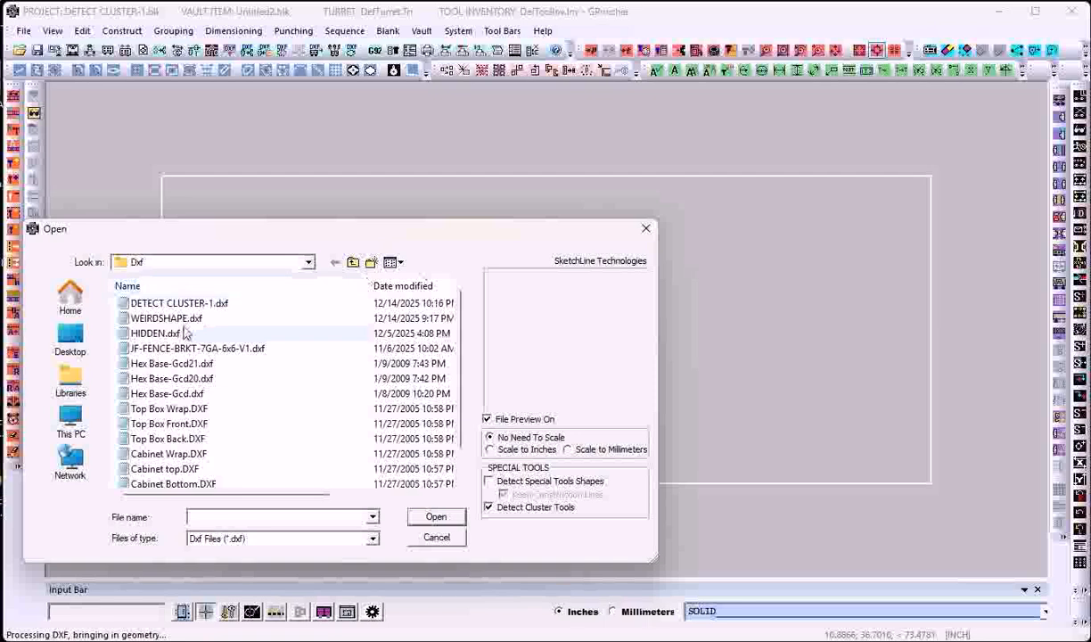
left_click(165, 304)
double_click(163, 304)
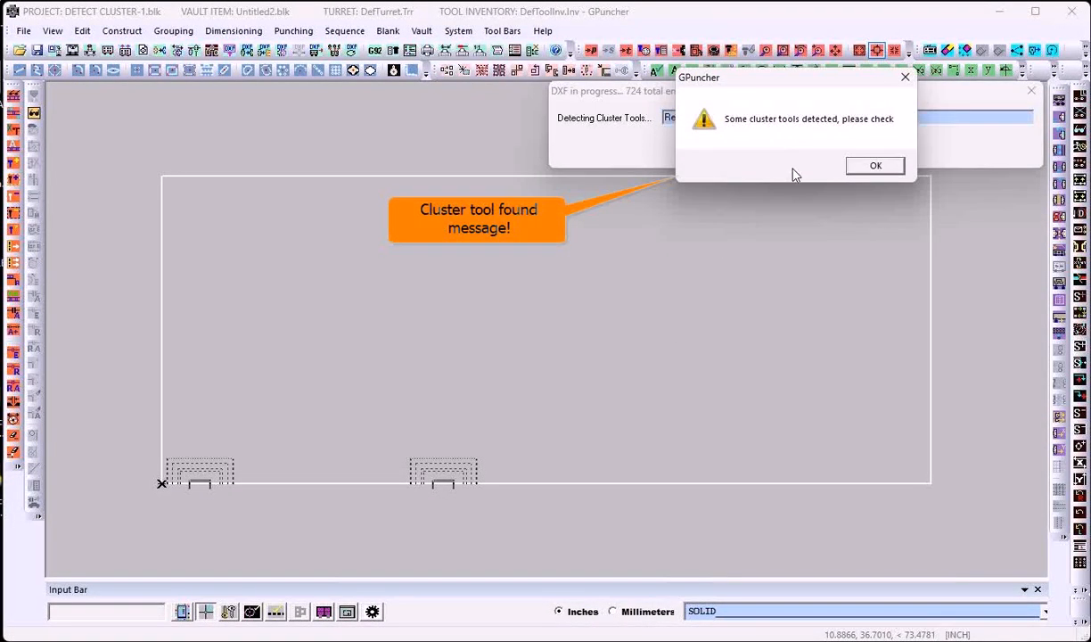
left_click(877, 169)
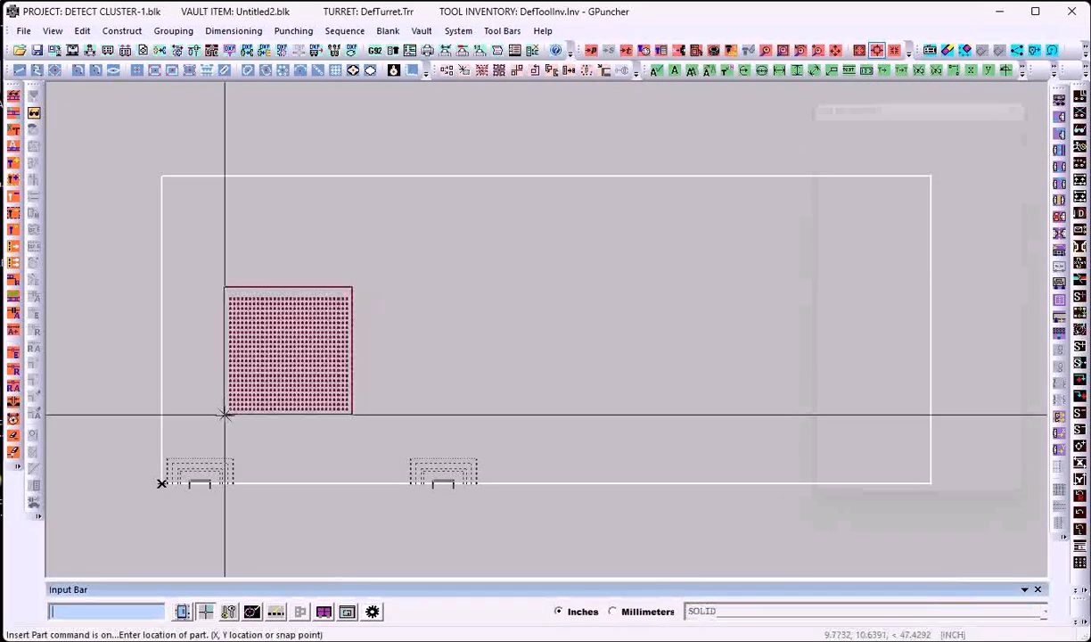
Open the imported part in Part Design and inspect the properties of its lower-left cluster tool and square grid.
left_click(82, 30)
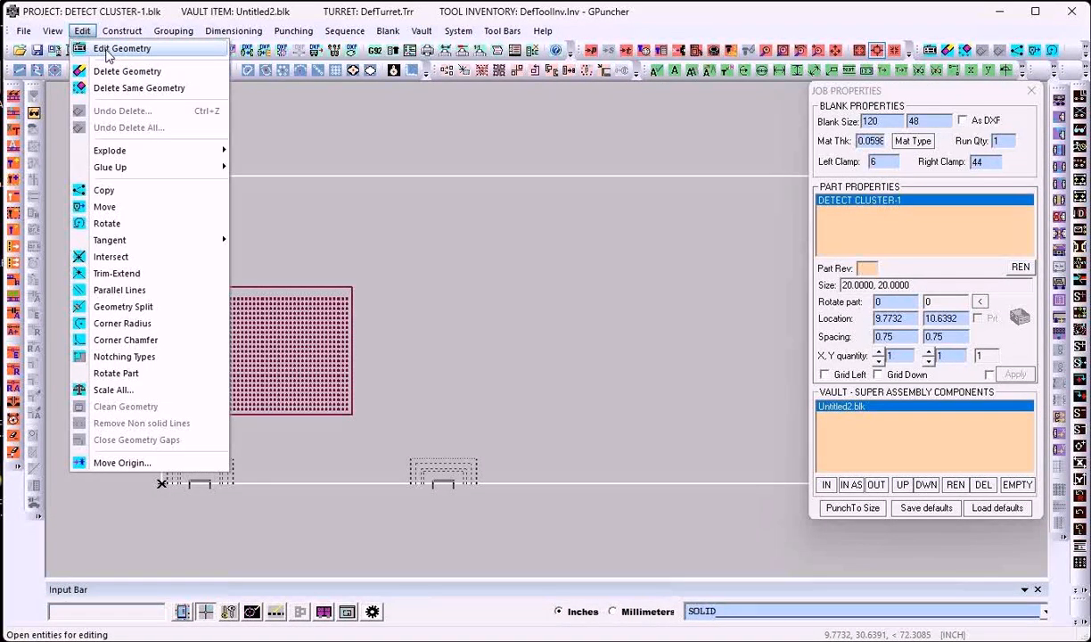
mouse_move(97, 46)
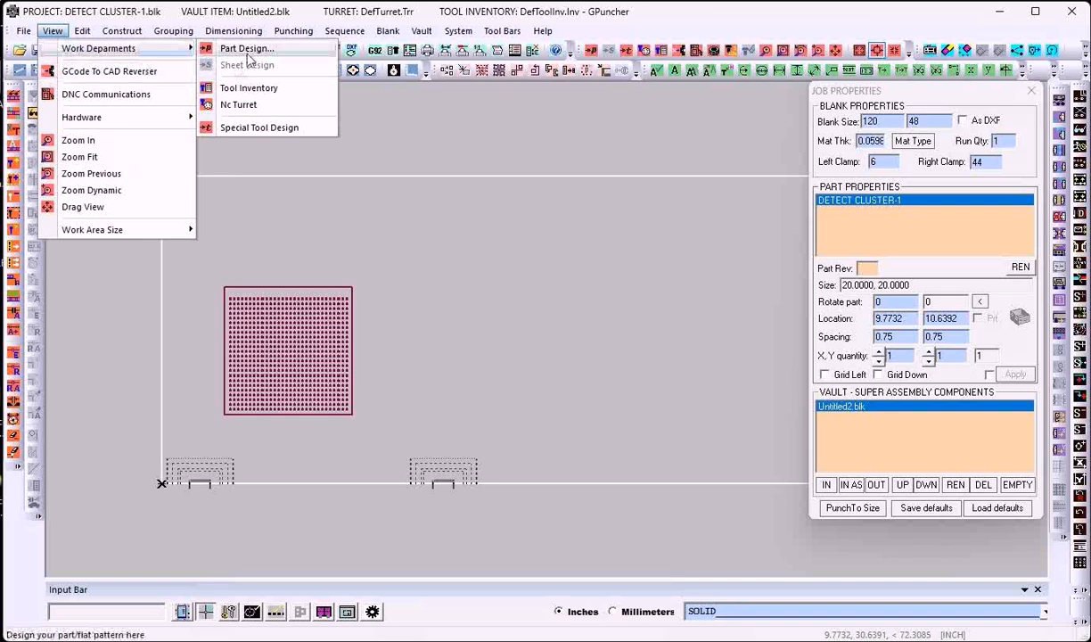
left_click(243, 47)
left_click(82, 30)
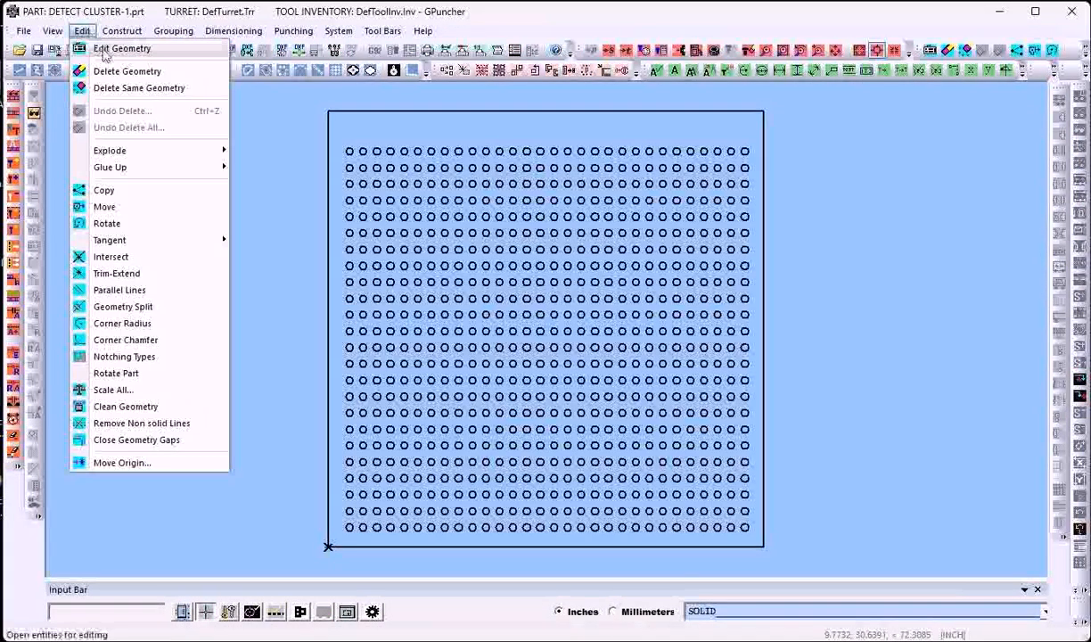
left_click(107, 45)
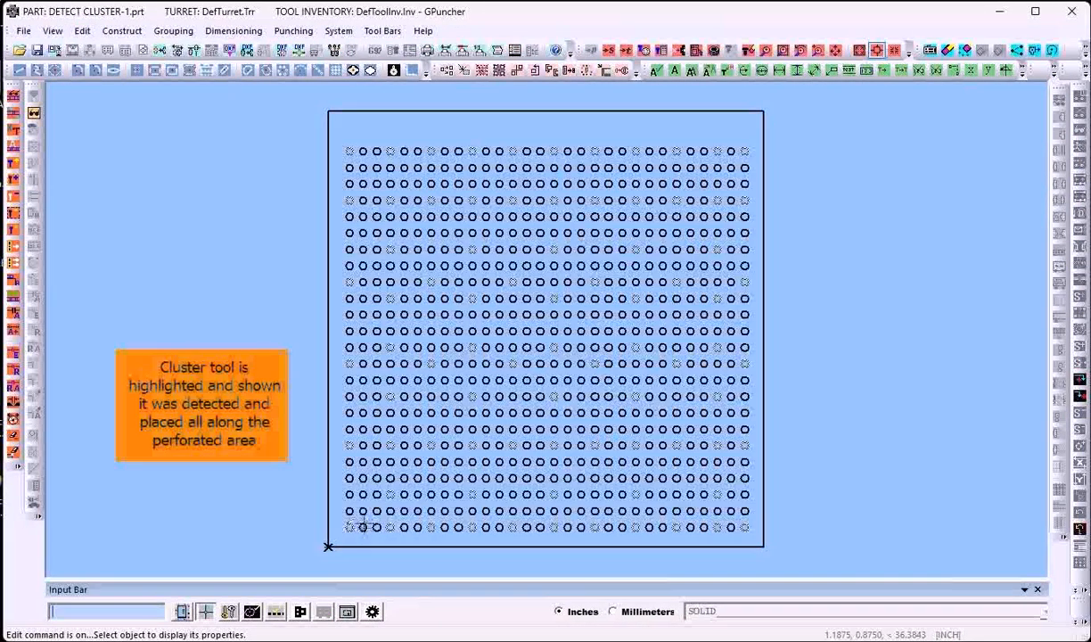
left_click(376, 505)
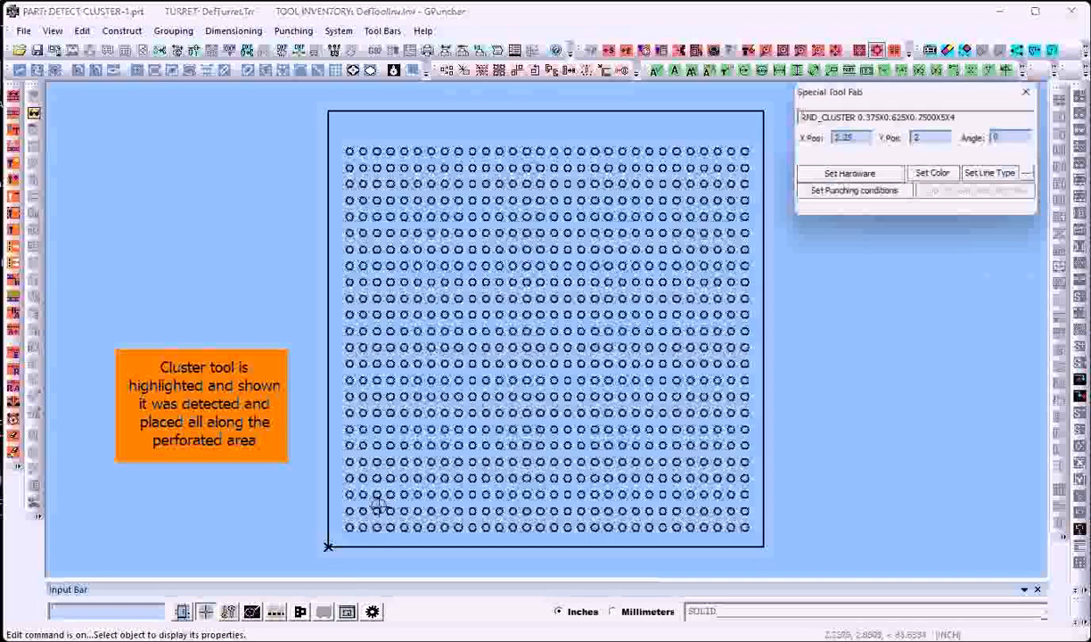
left_click_drag(978, 118, 798, 117)
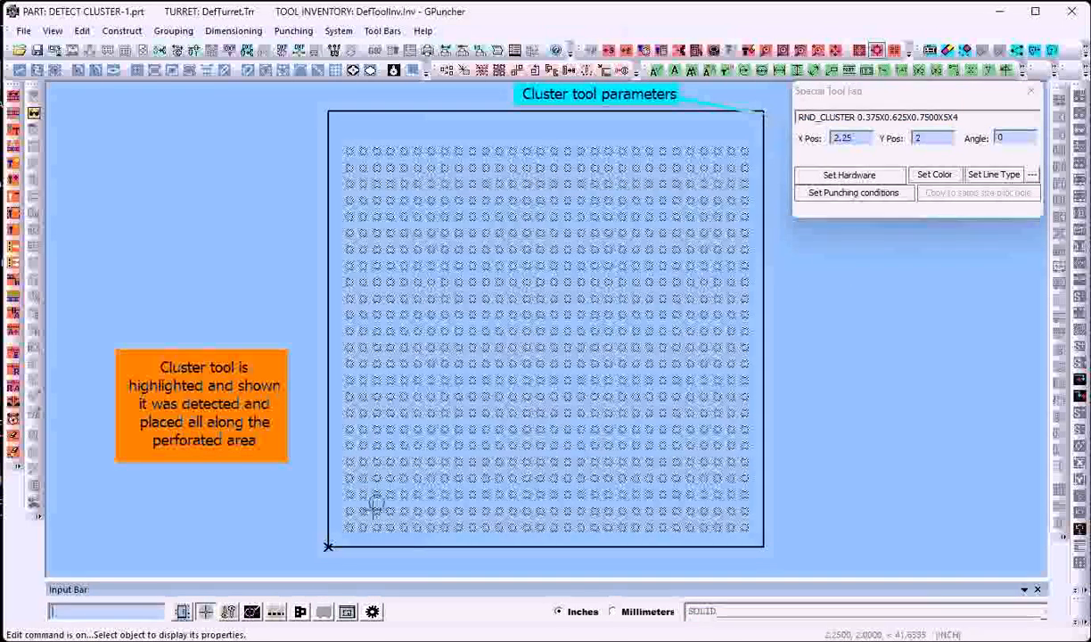
left_click(375, 507)
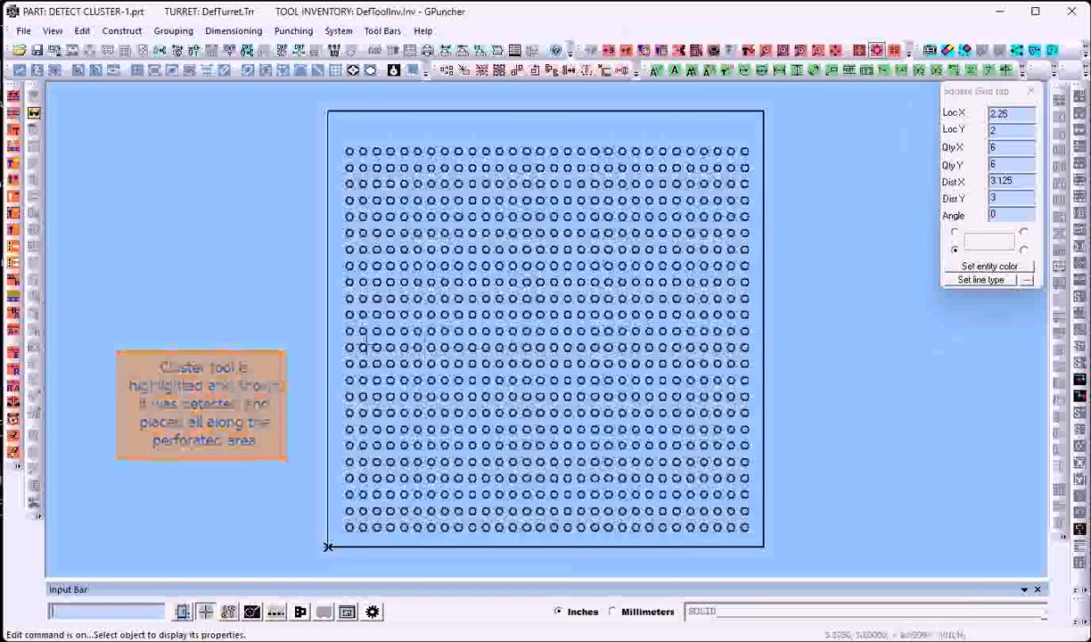
Move the cluster tool grid out to the right of the part outline, with its first tool at about X 22.44, Y 1.64.
middle_click_drag(451, 319, 302, 317)
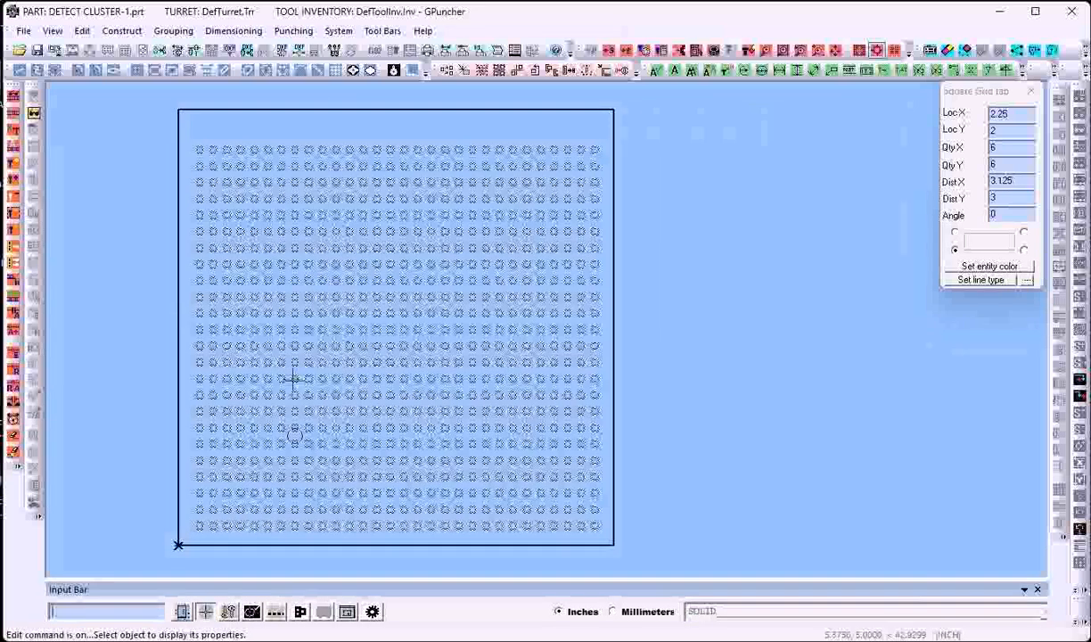
left_click(82, 30)
mouse_move(107, 168)
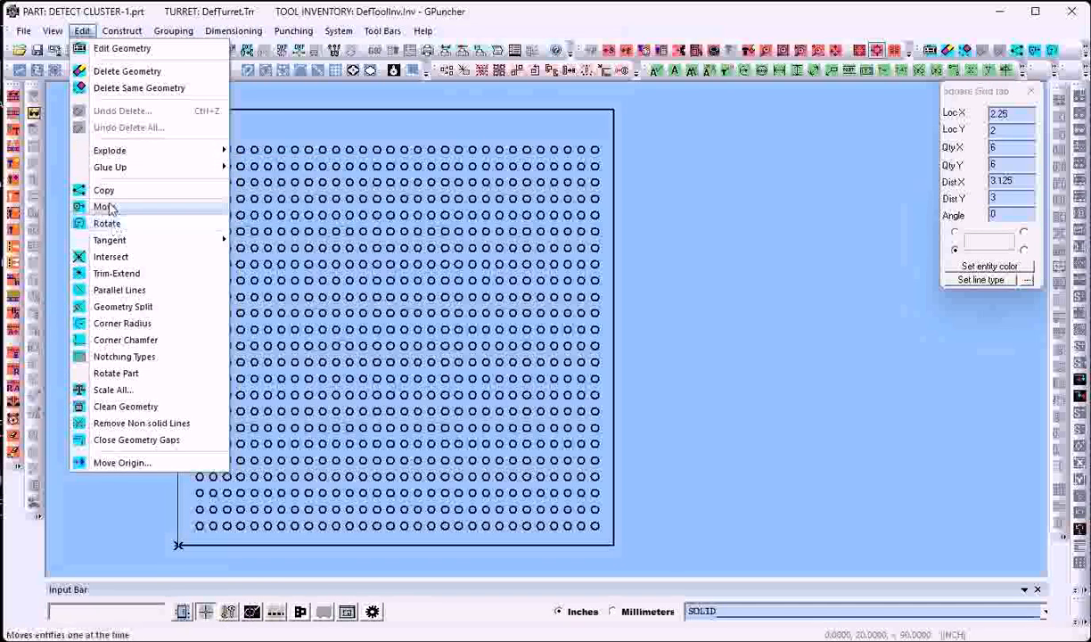
left_click(107, 207)
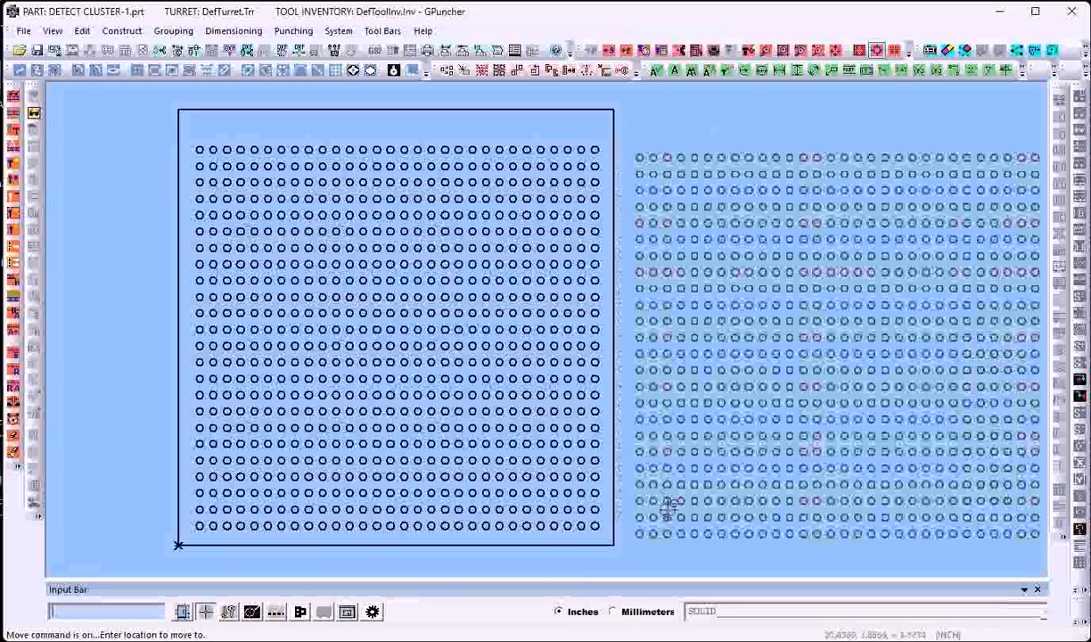
left_click(669, 506)
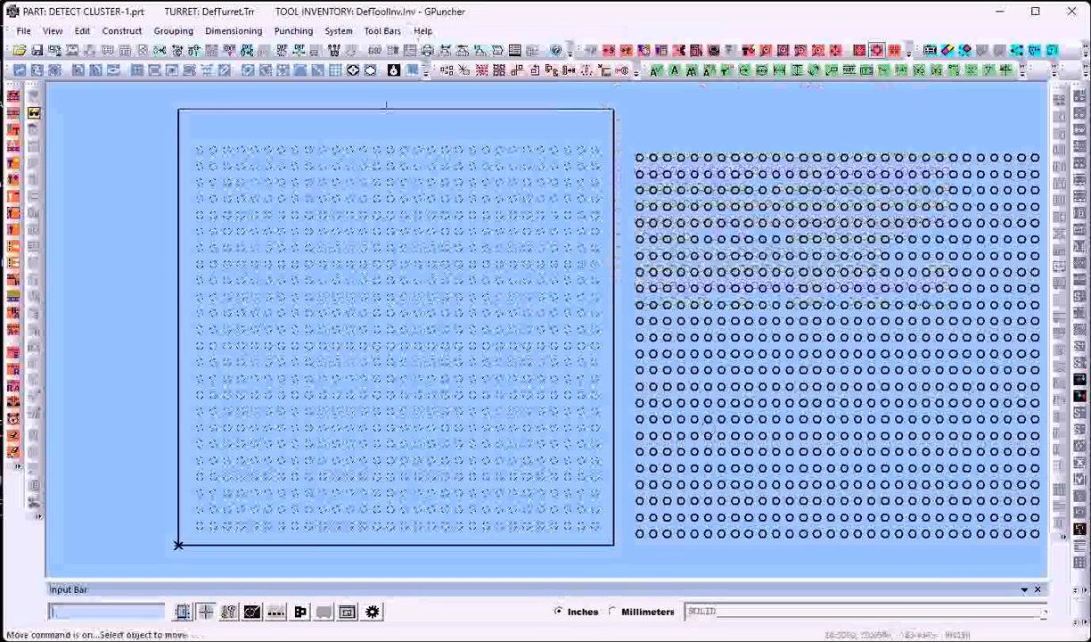
left_click(219, 149)
key("Escape")
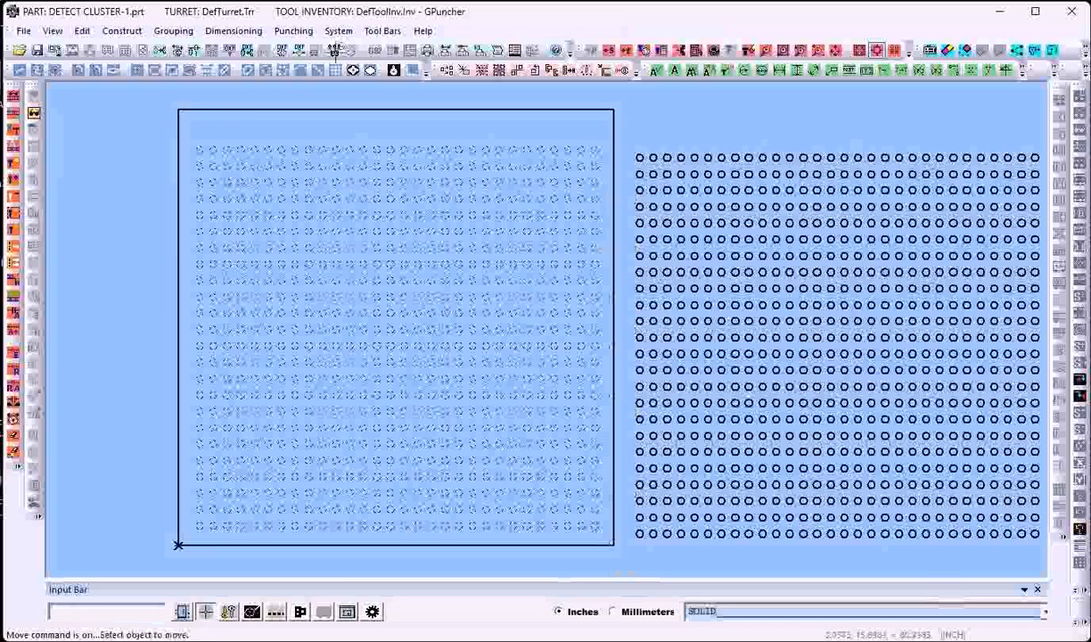
Inspect the properties of the dashed reference hole at the lower-left corner of the part outline.
left_click(82, 30)
left_click(116, 46)
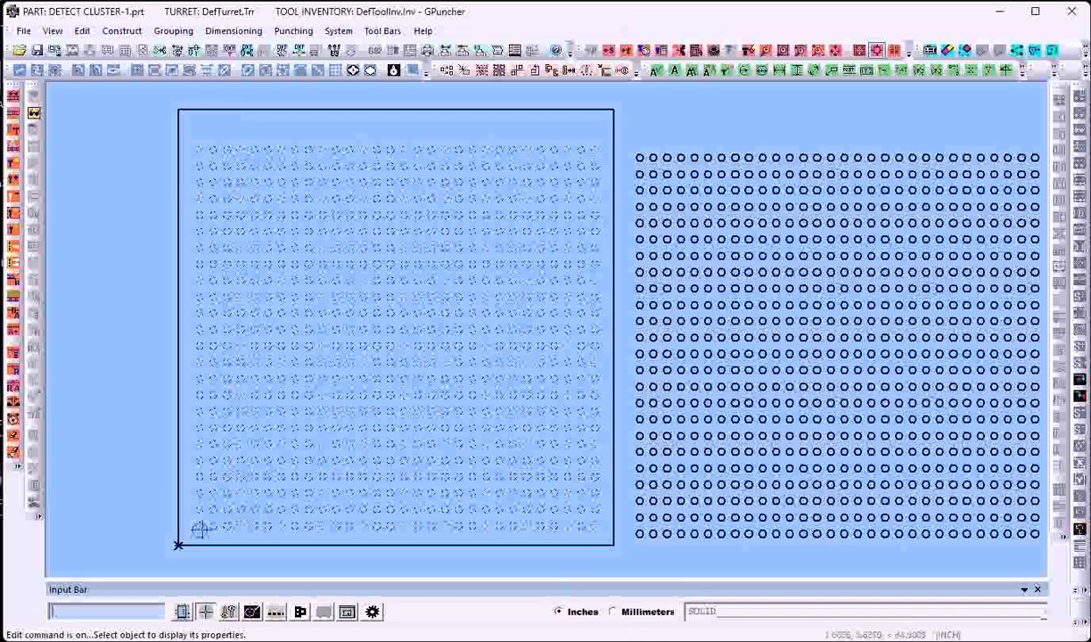
key("z")
left_click(164, 463)
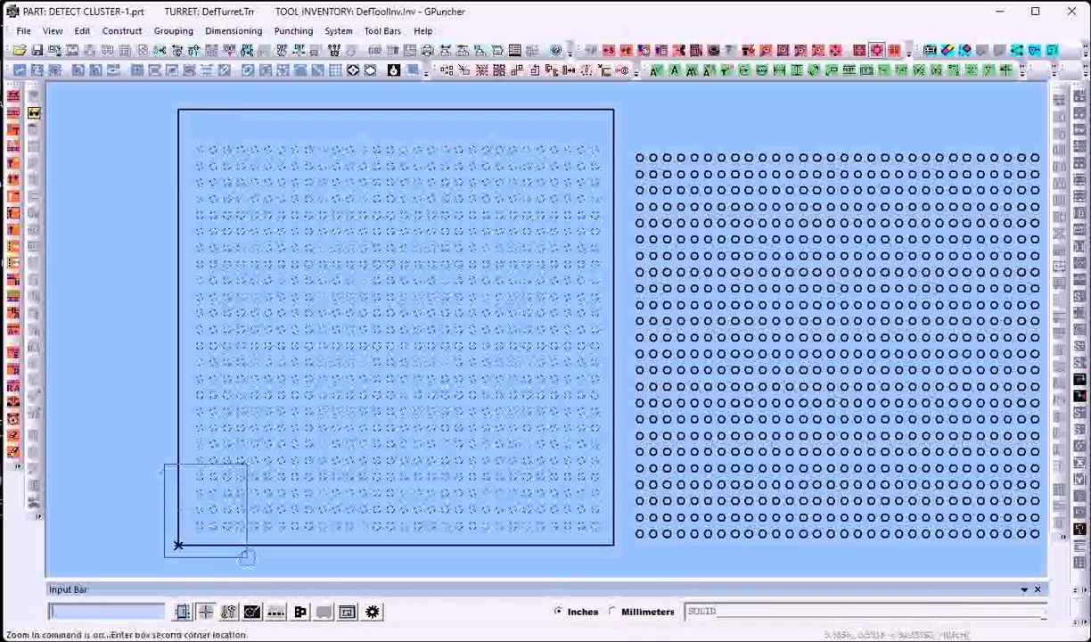
left_click(247, 556)
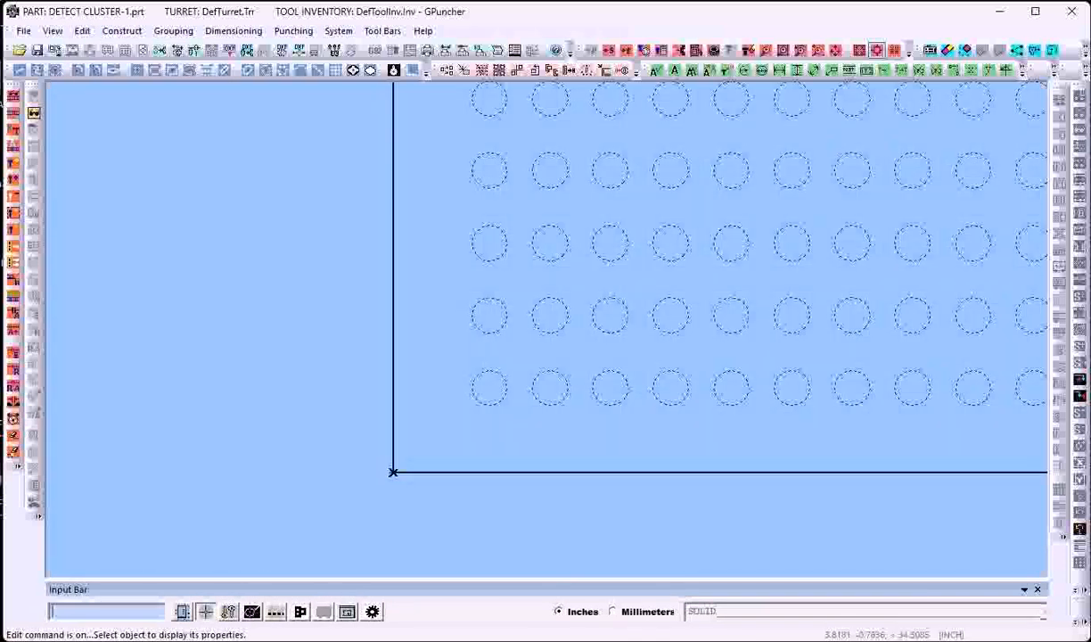
left_click(517, 390)
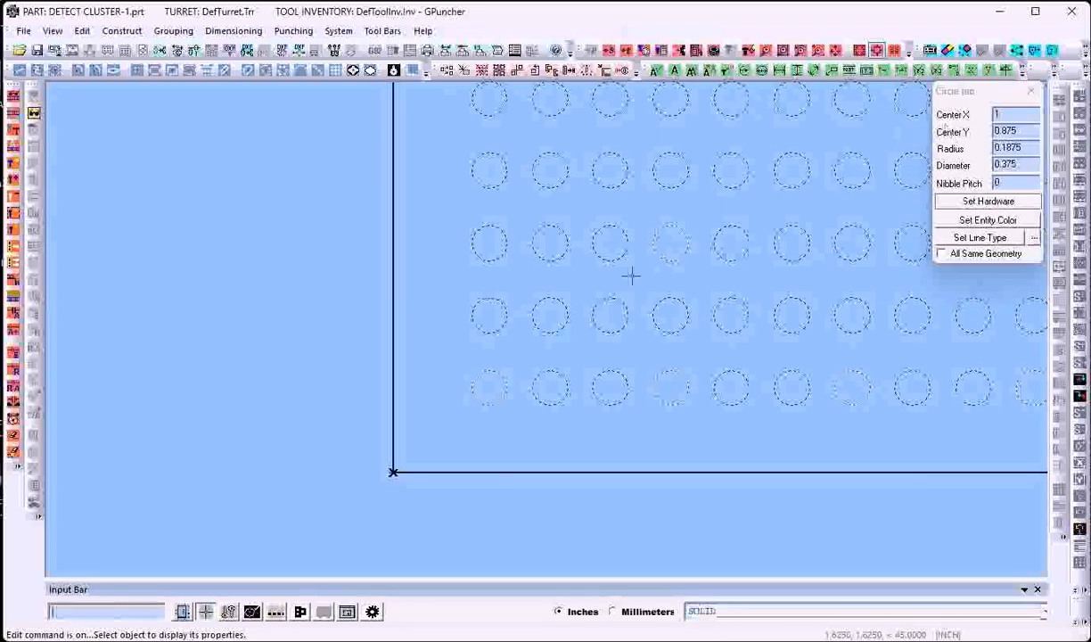
Inspect the special tool properties of the lower-left cluster in the moved grid beside the part.
key("Home")
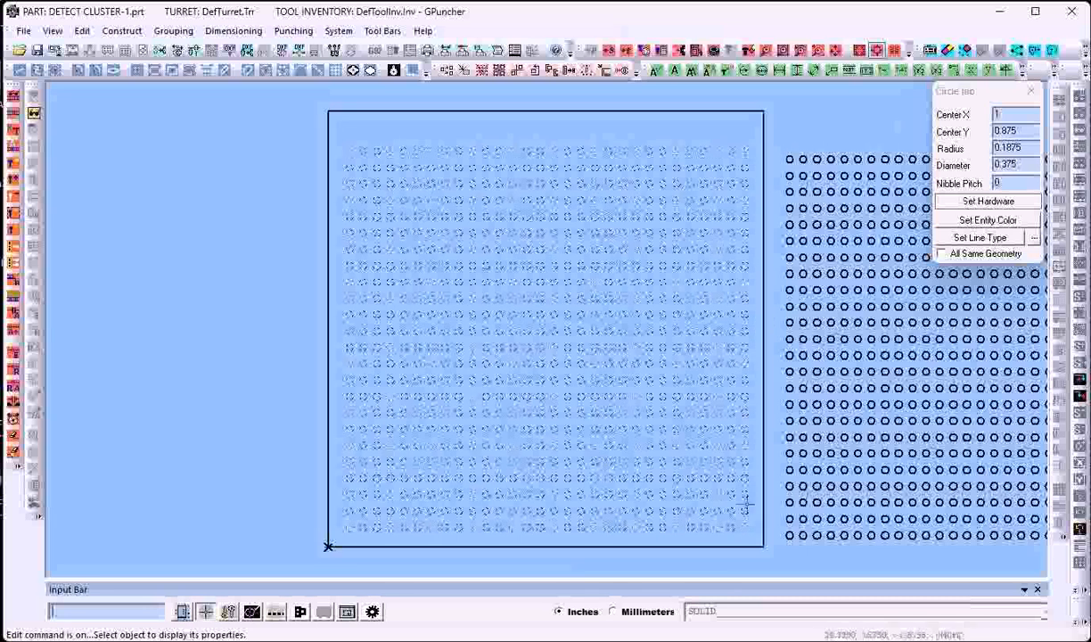
left_click(818, 514)
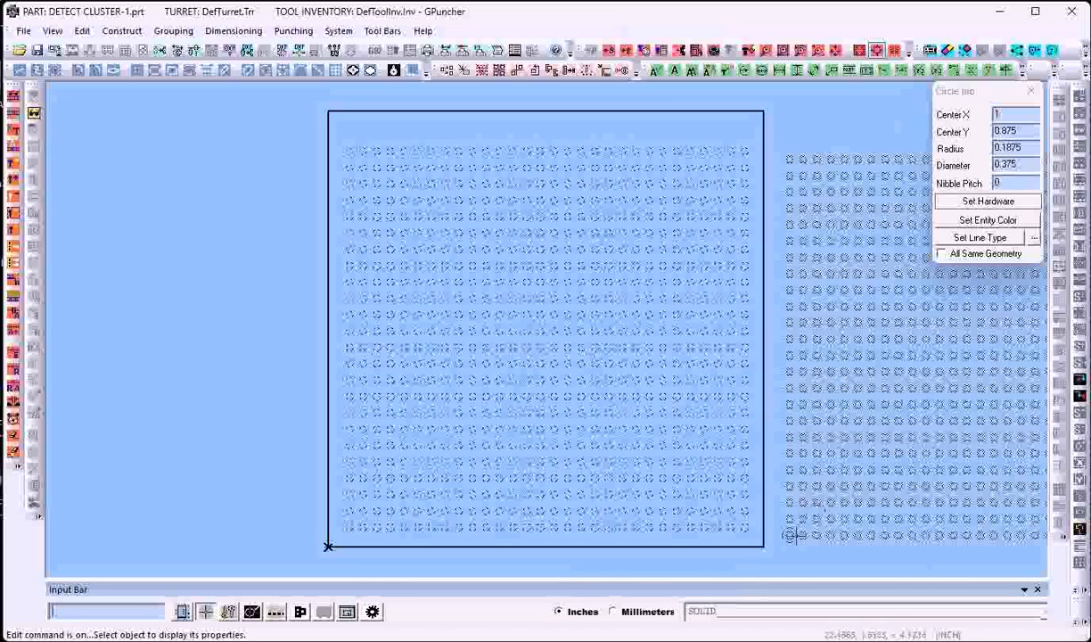
left_click(790, 535)
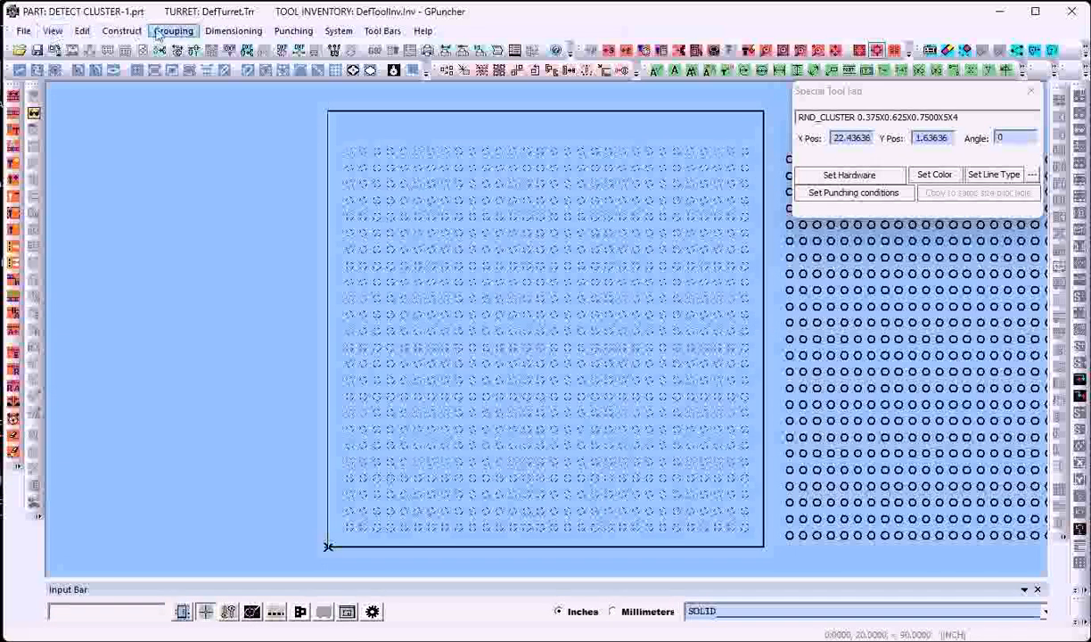
Return from Part Design to Sheet Design.
left_click(82, 30)
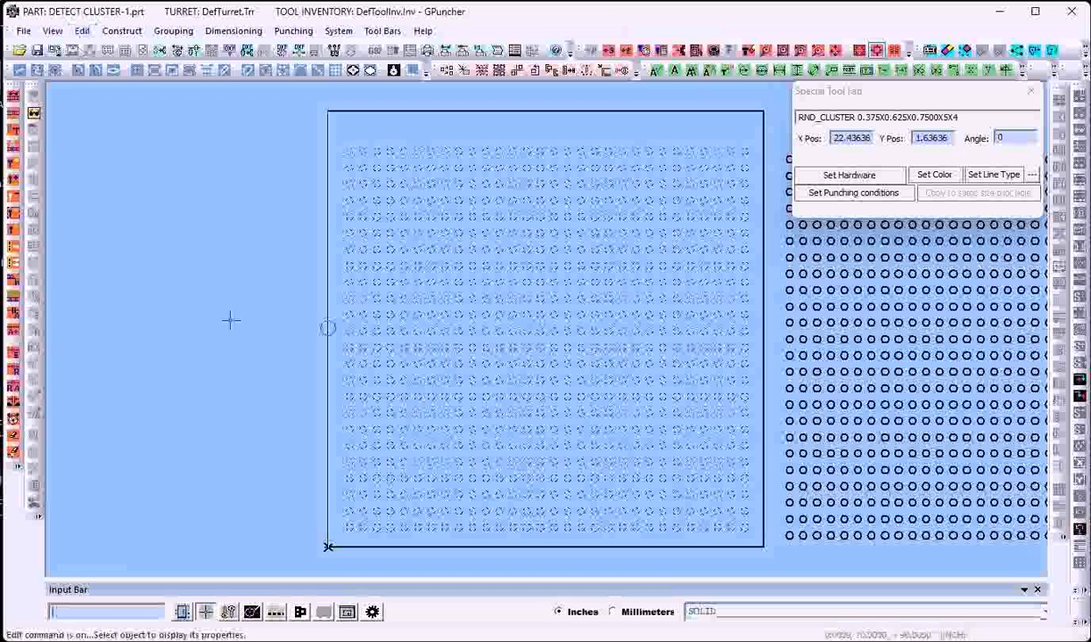
left_click(53, 30)
mouse_move(93, 49)
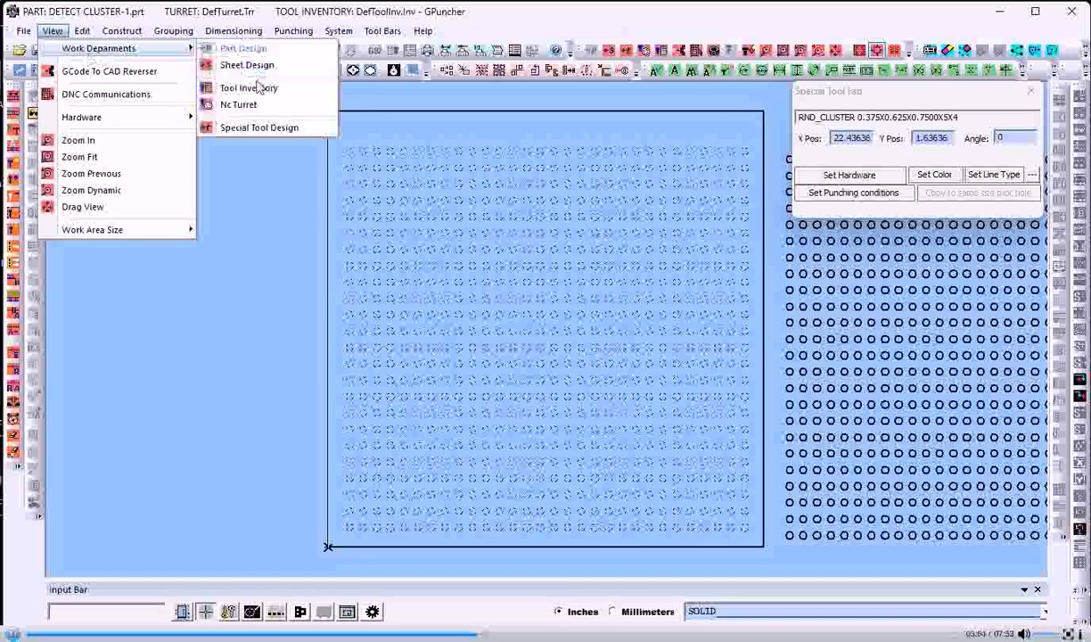
left_click(247, 65)
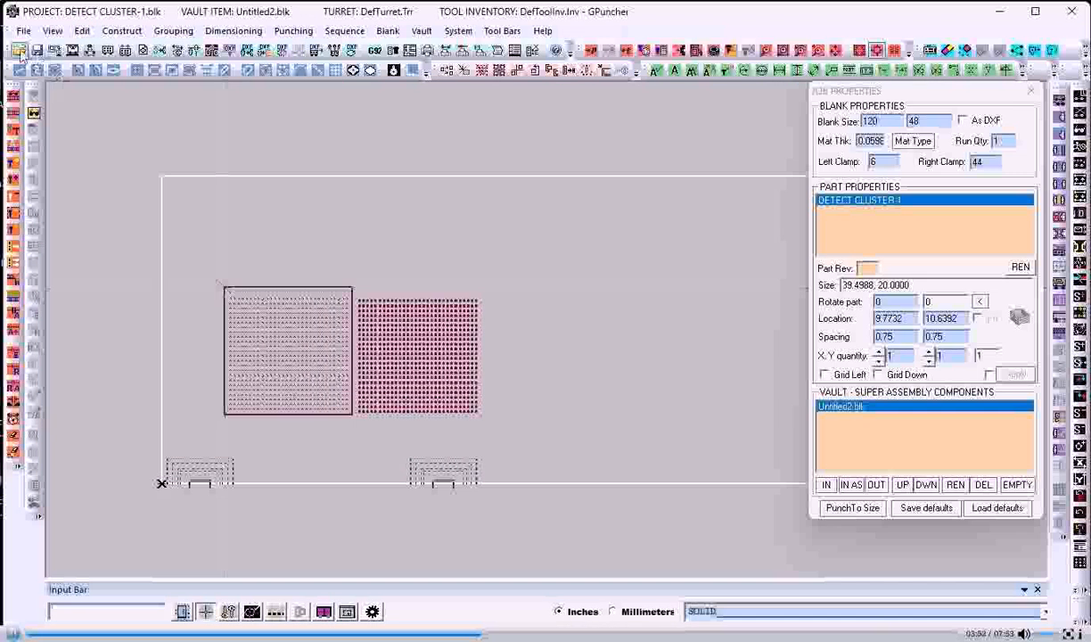
Open the Weird shape.blk project from the TEST folder.
left_click(537, 362)
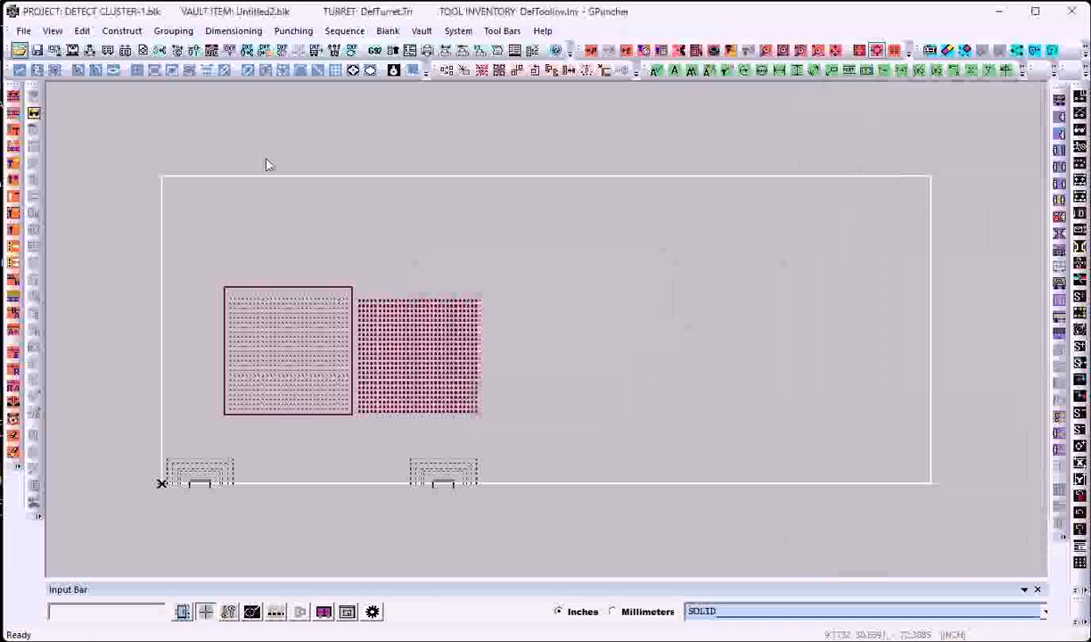
double_click(165, 304)
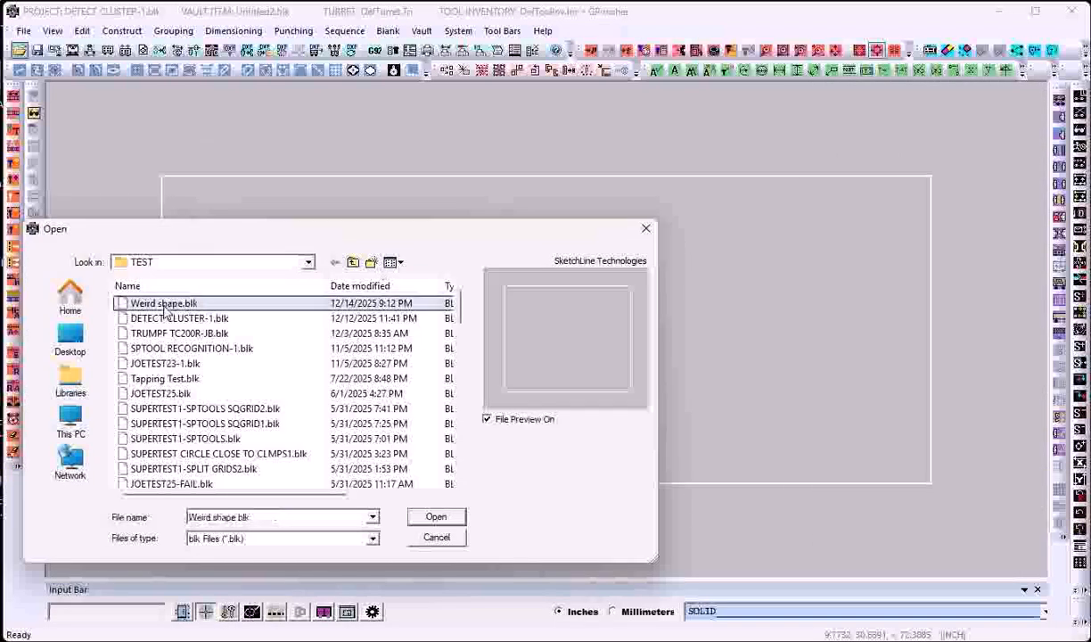
middle_click_drag(506, 366, 399, 357)
Reopen the DETECT CLUSTER-1.blk project and open its perforated part in Part Design.
left_click(19, 51)
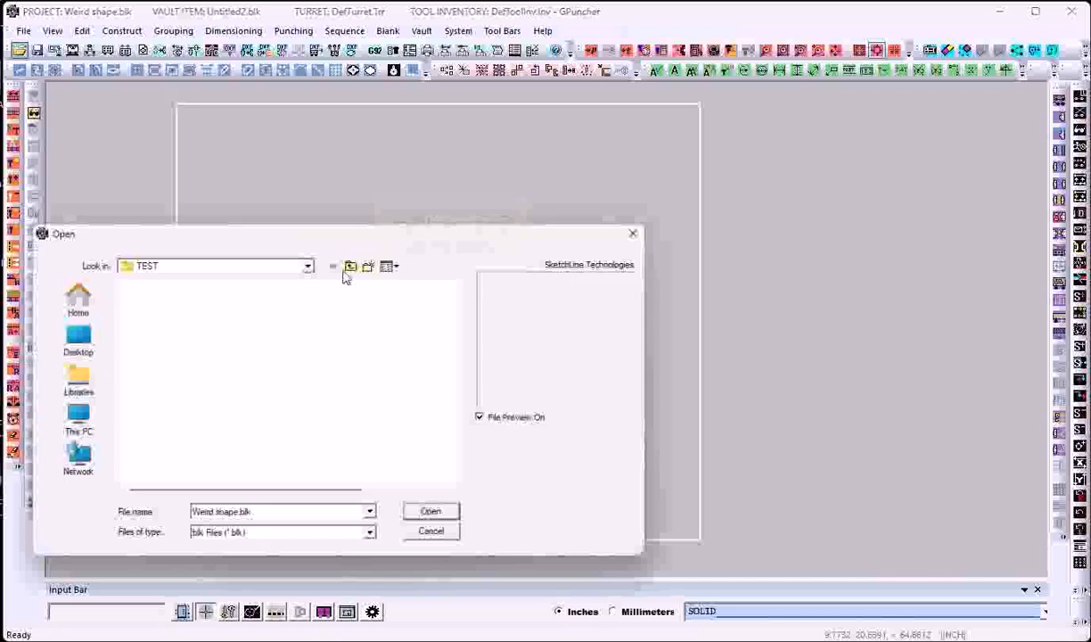
double_click(186, 321)
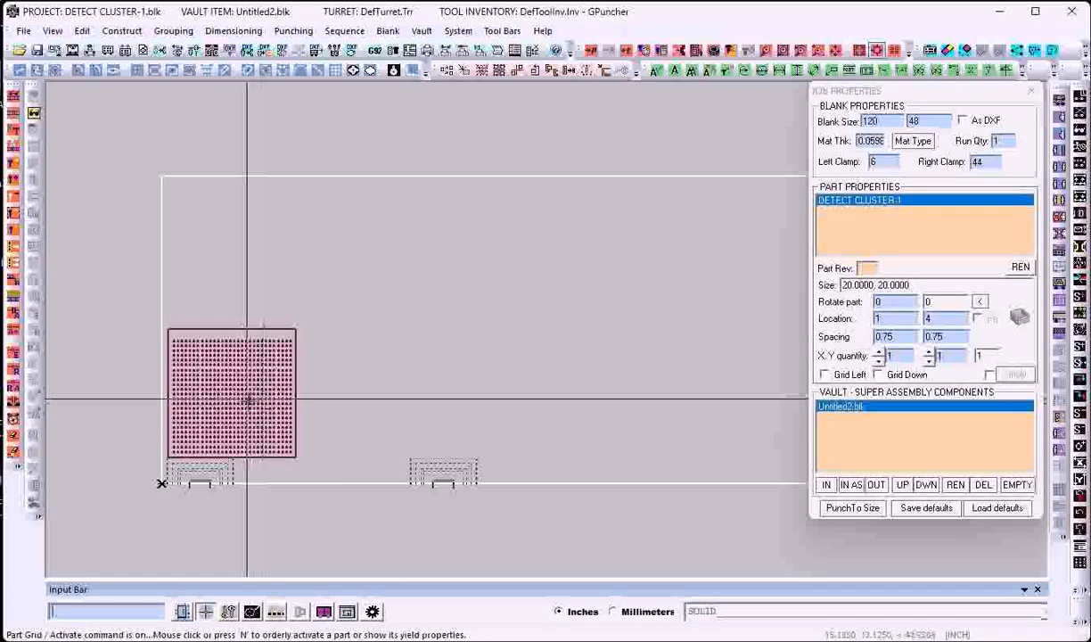
left_click(50, 34)
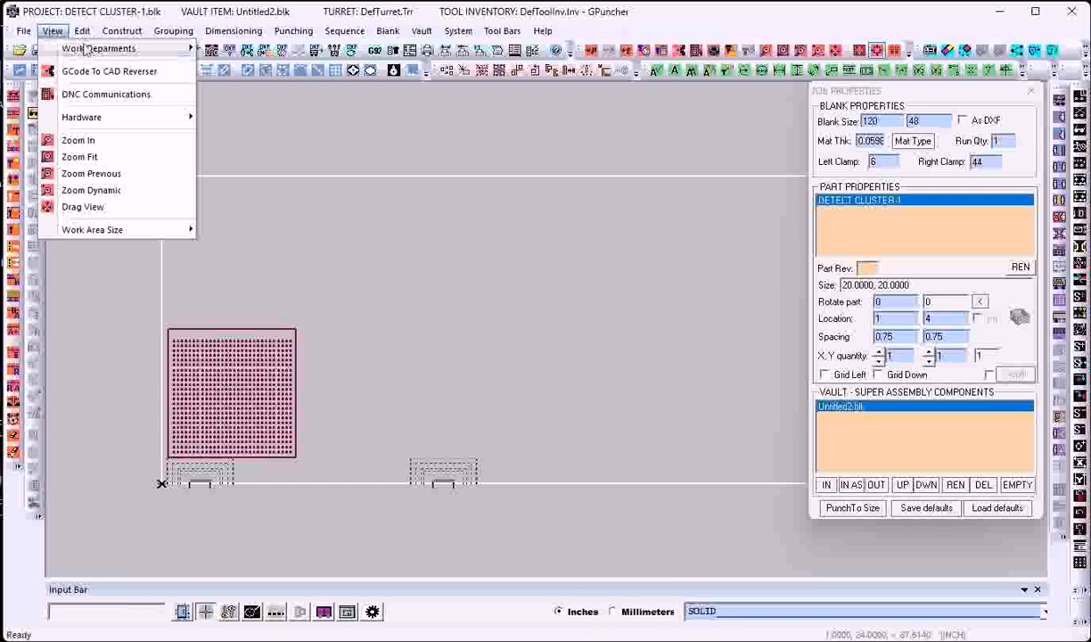
mouse_move(169, 48)
left_click(248, 49)
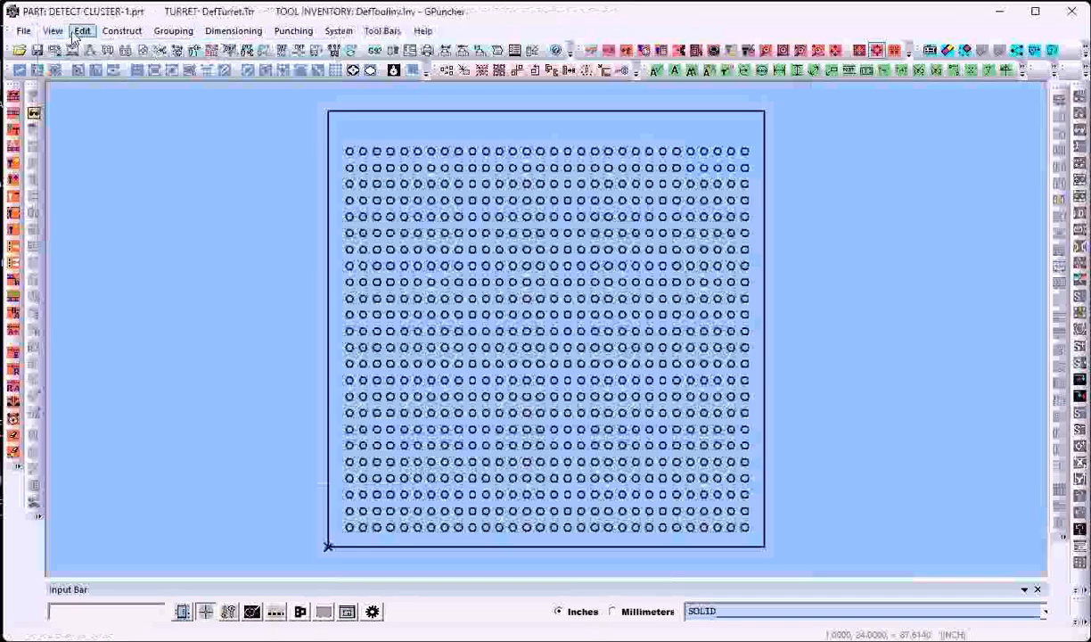
Inspect the circle properties of the first hole in the top row of the perforated pattern.
left_click(82, 31)
left_click(82, 31)
left_click(82, 30)
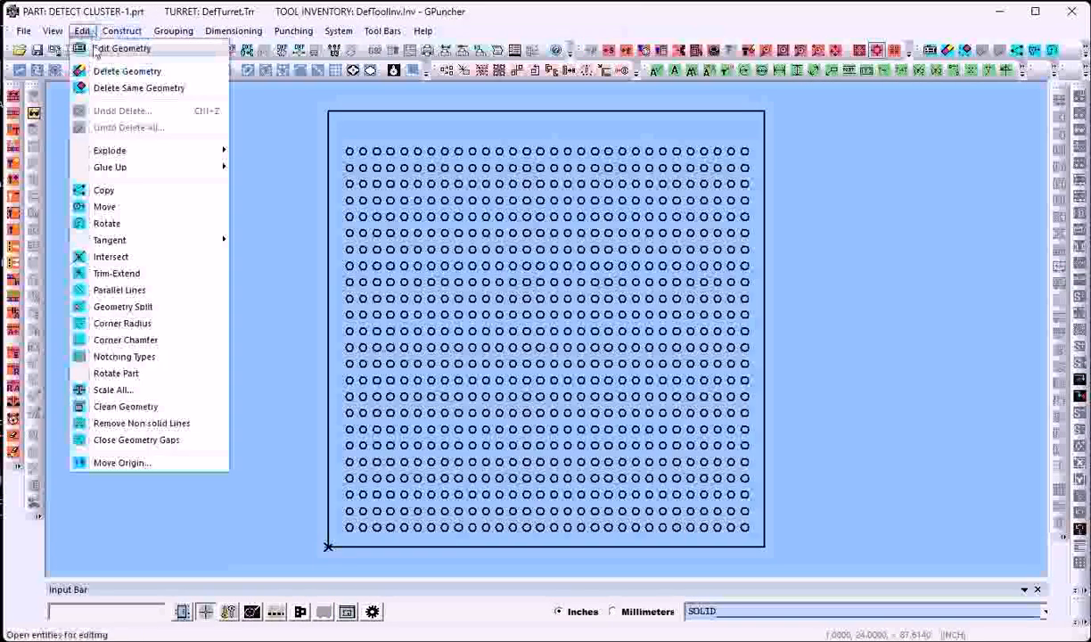
left_click(111, 46)
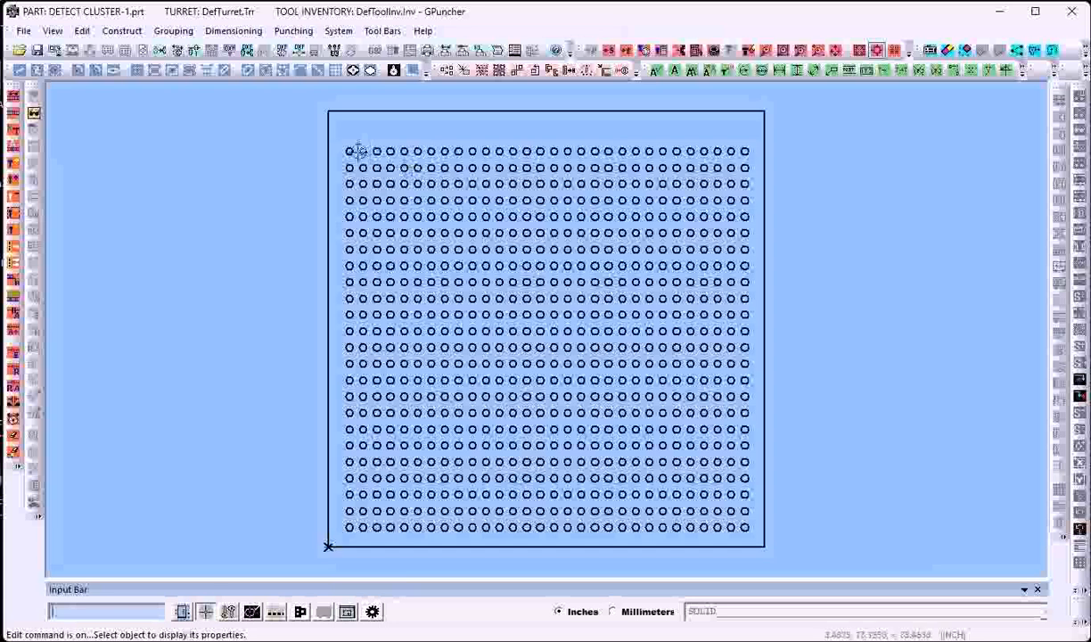
left_click(353, 151)
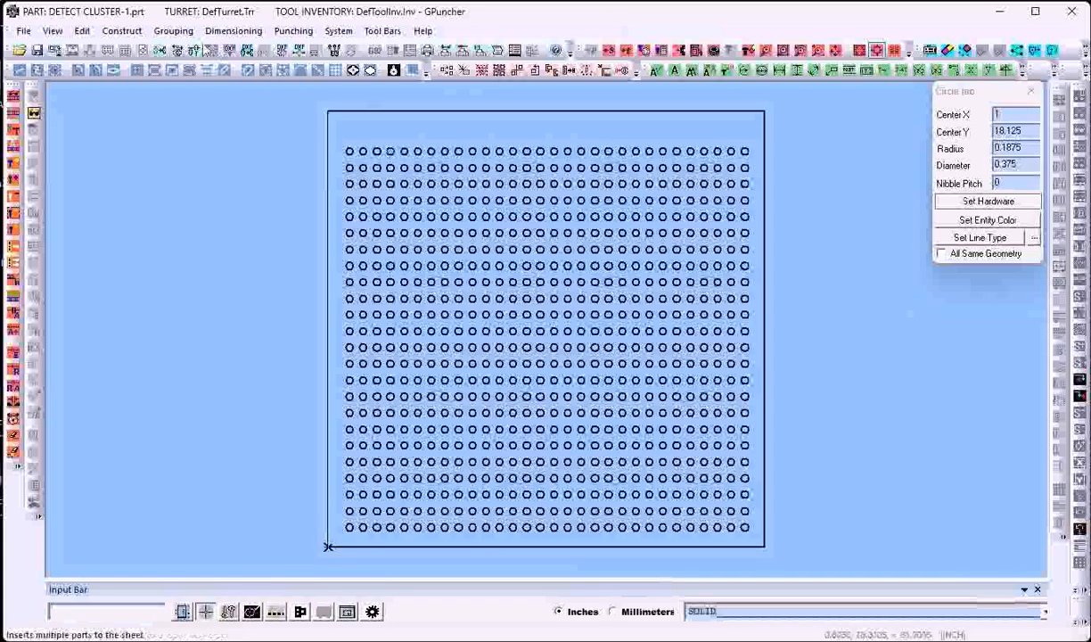
Delete the rightmost column and the top row of holes from the perforated pattern as groups.
left_click(169, 30)
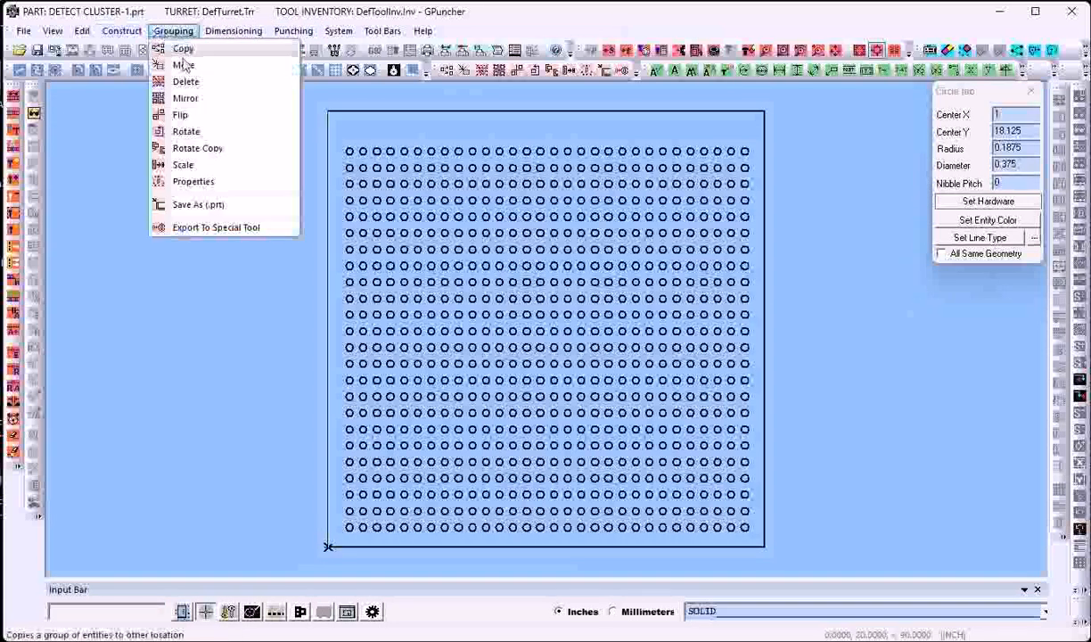
left_click(183, 80)
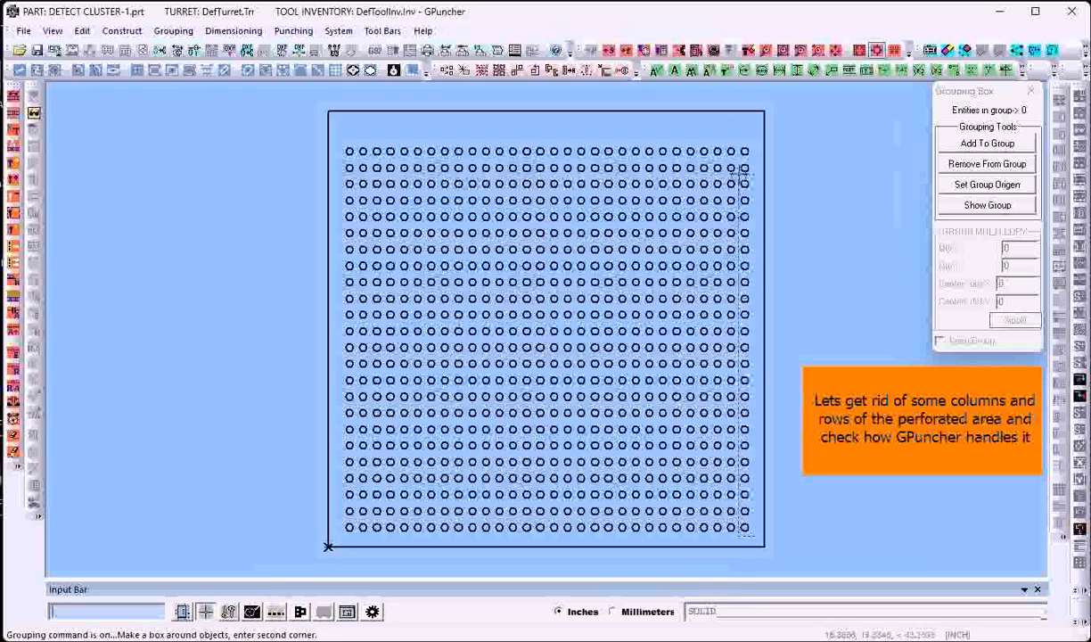
left_click(741, 140)
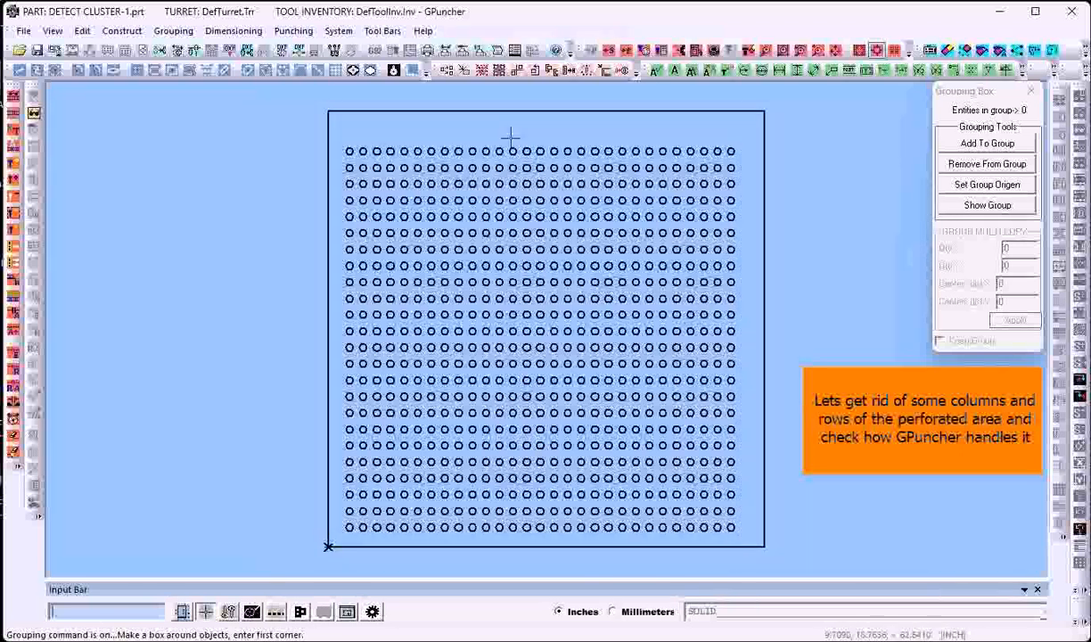
left_click(339, 139)
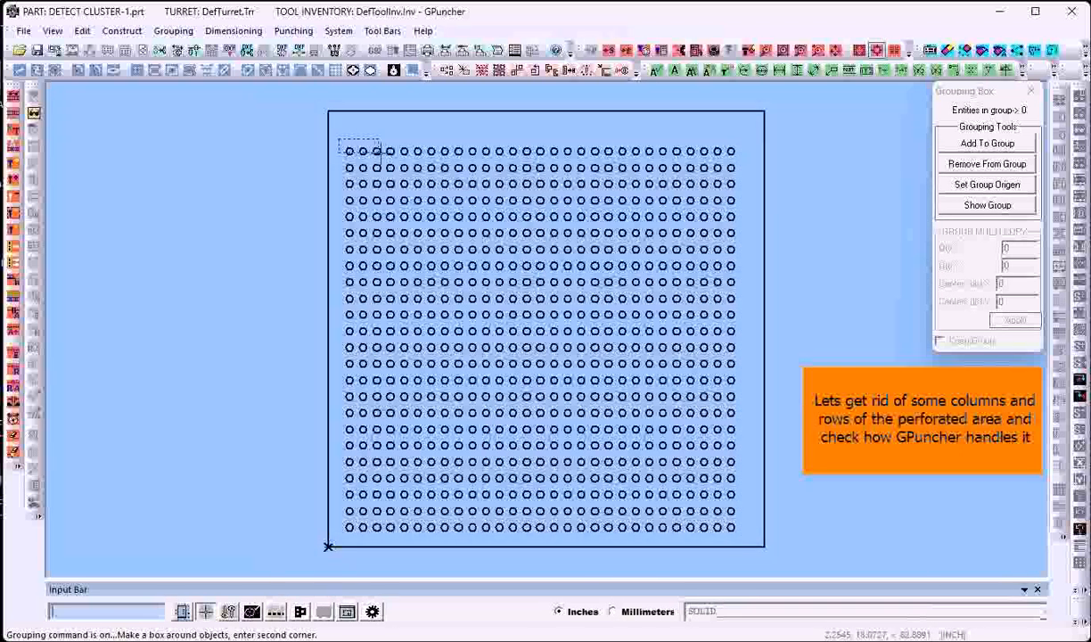
left_click(741, 157)
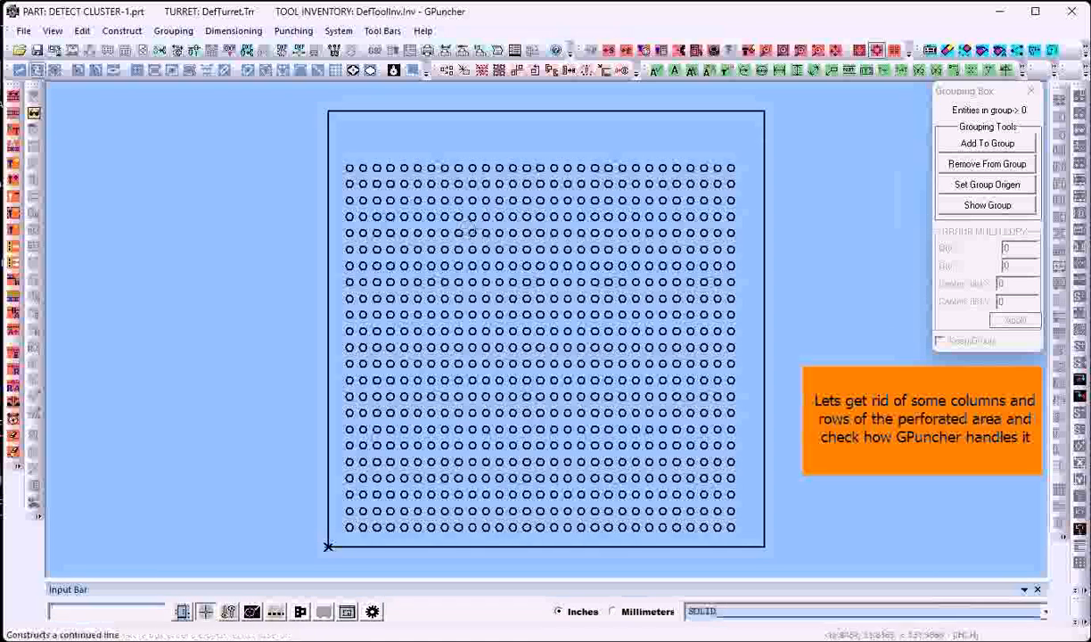
Export the current part as DXF, overwriting the existing DETECT CLUSTER-1.dxf file.
left_click(24, 32)
mouse_move(61, 253)
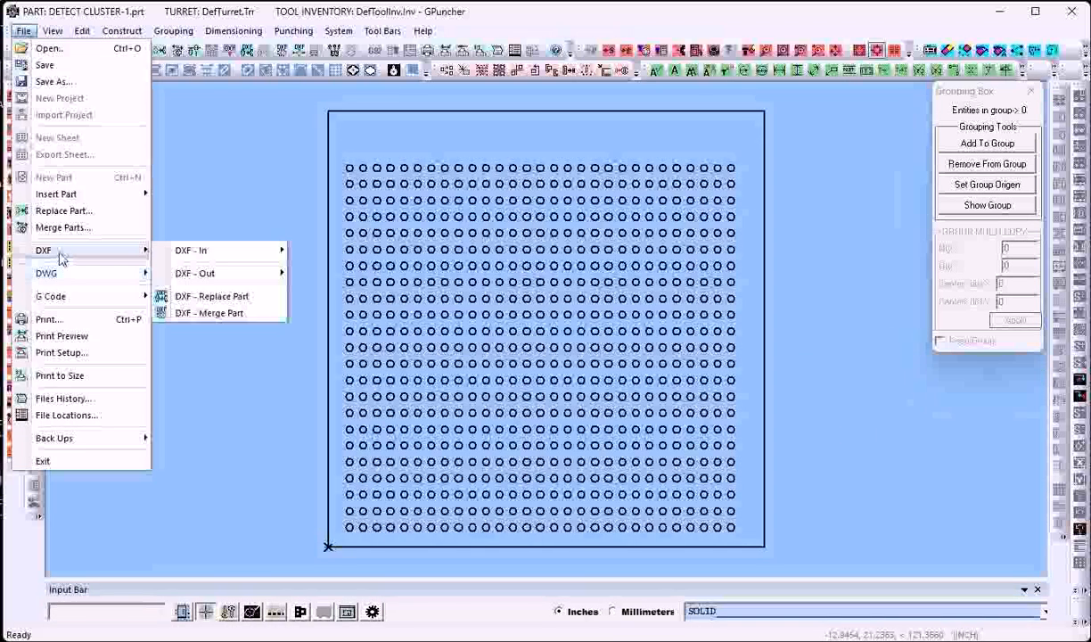
mouse_move(210, 276)
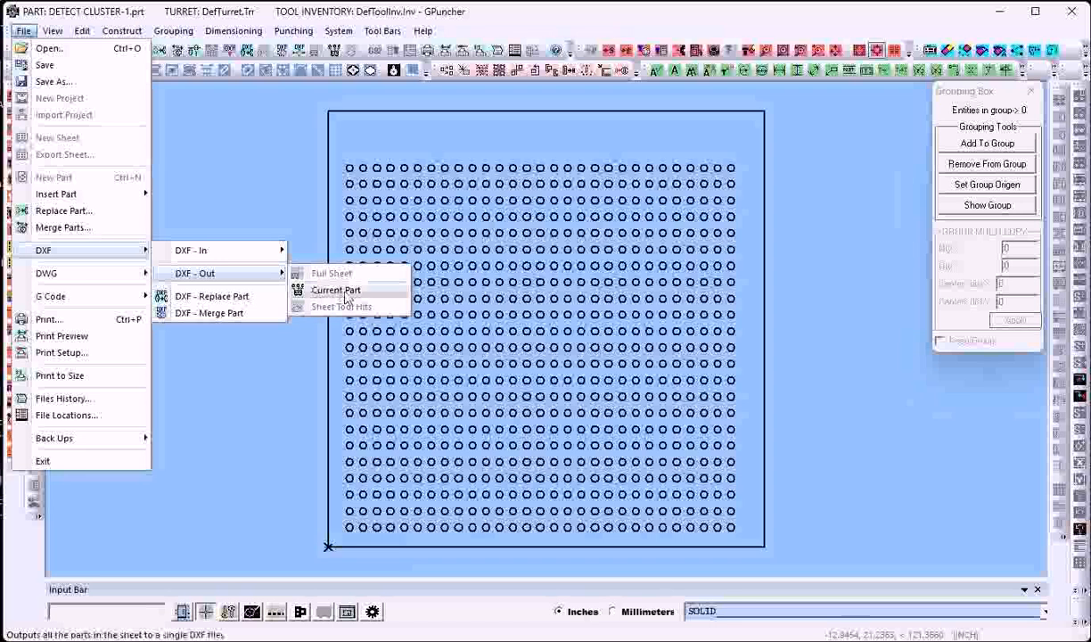
left_click(308, 289)
double_click(691, 225)
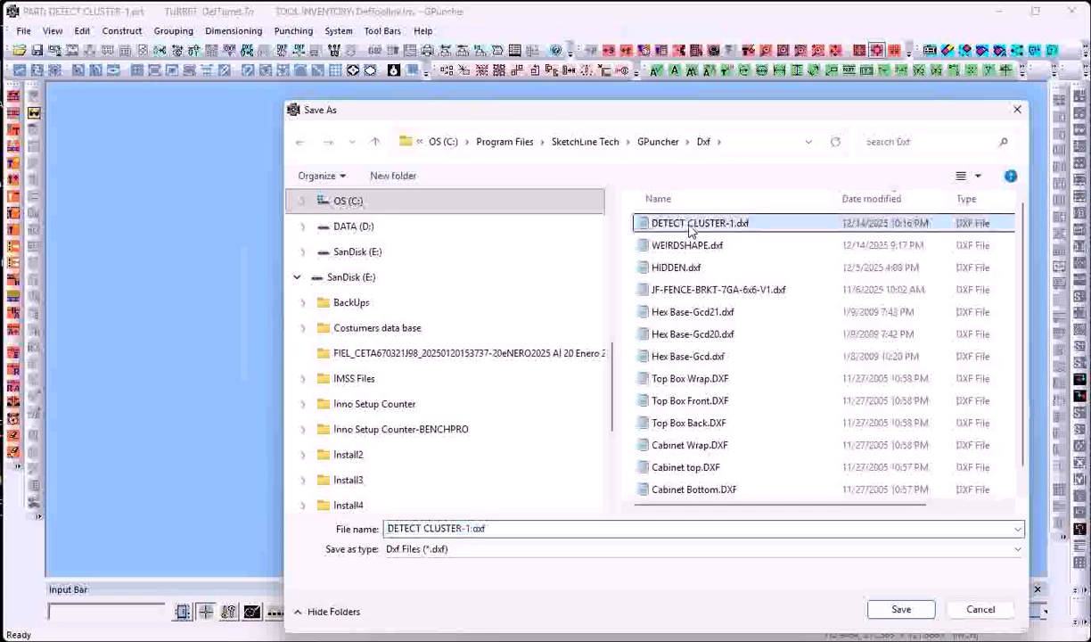
left_click(538, 314)
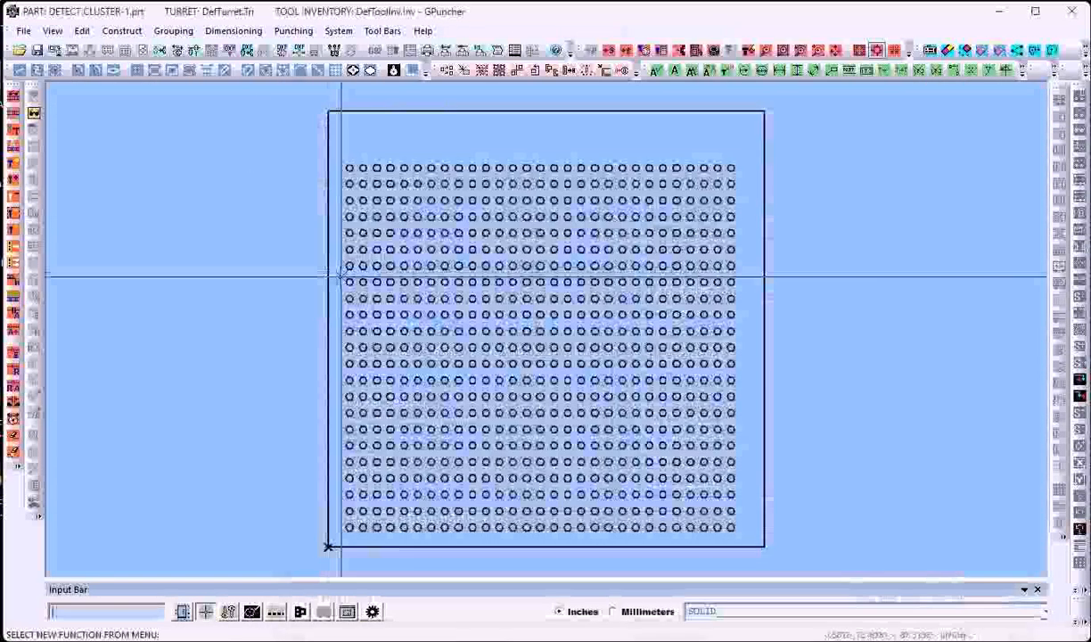
Return to Sheet Design and delete the perforated part from the sheet.
left_click(54, 33)
mouse_move(97, 44)
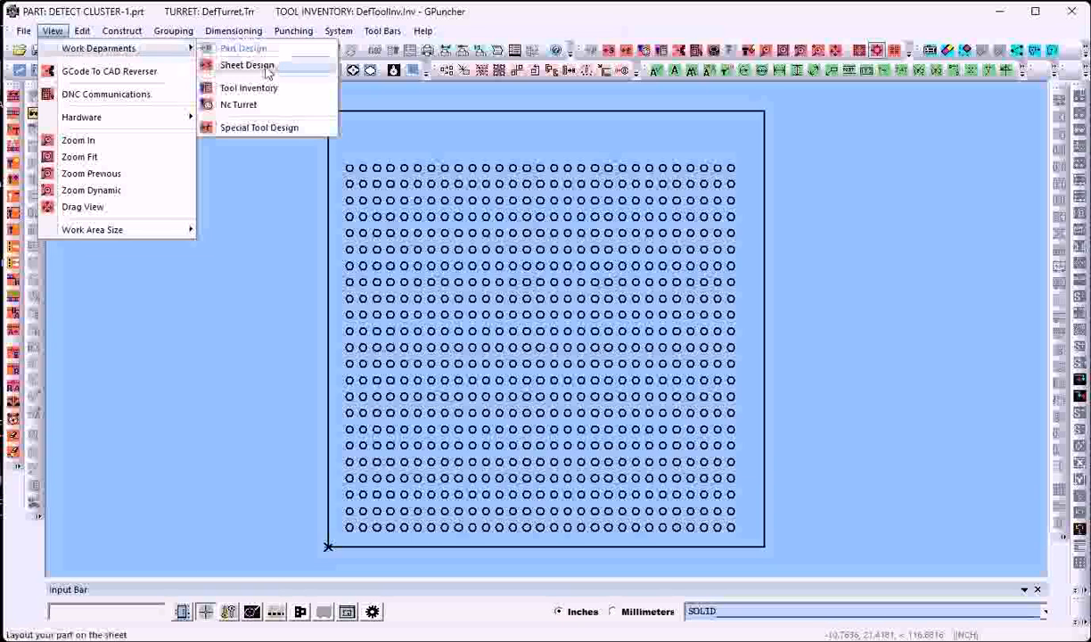
left_click(243, 66)
left_click(388, 30)
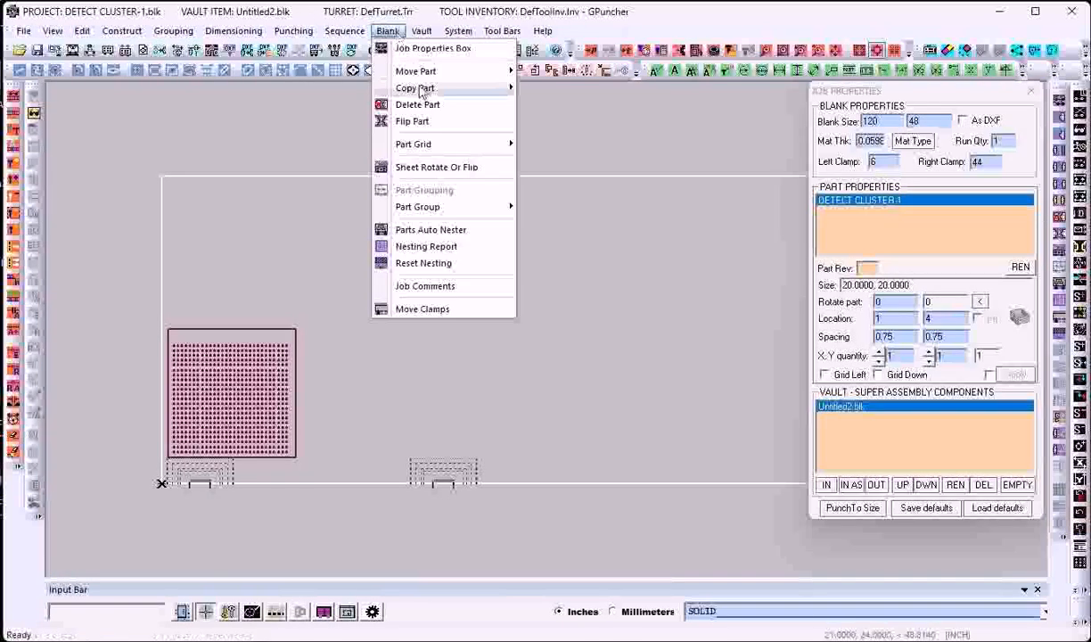
left_click(402, 104)
left_click(265, 346)
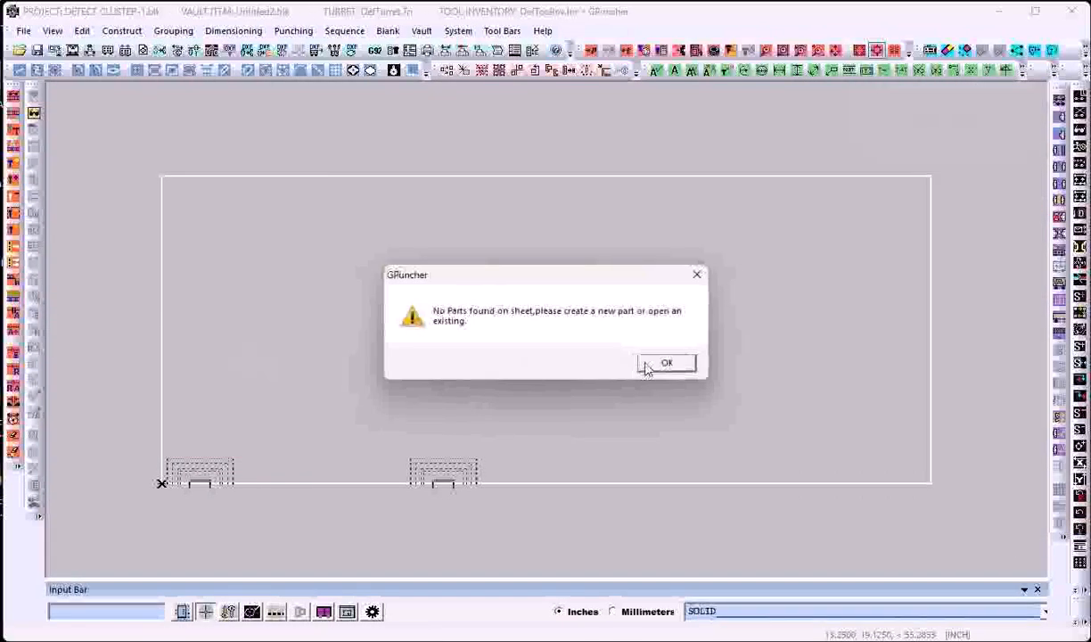
left_click(658, 362)
Check the DXF import and programming wizard settings in the general options.
left_click(372, 612)
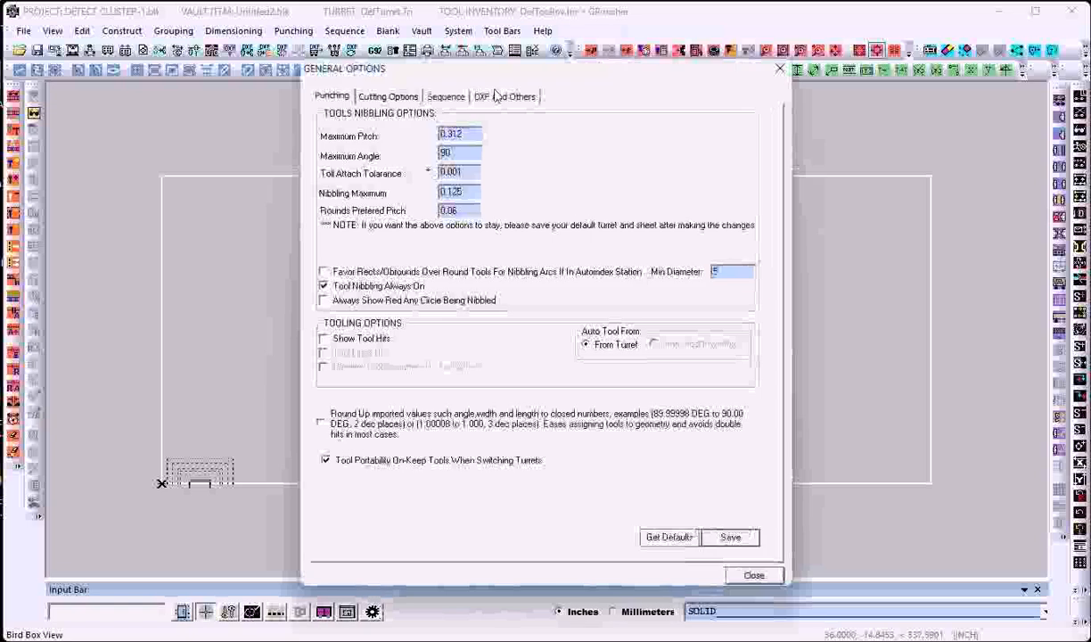
left_click(482, 95)
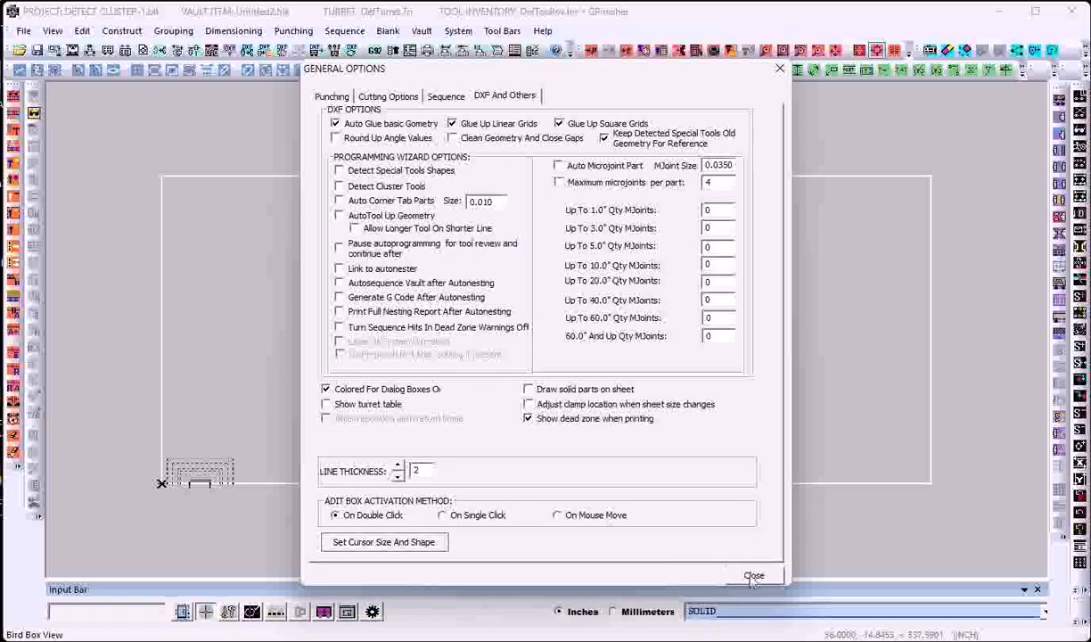
left_click(754, 576)
Import DETECT CLUSTER-1.dxf without cluster tool detection and place it on the sheet near the left clamp.
left_click(23, 30)
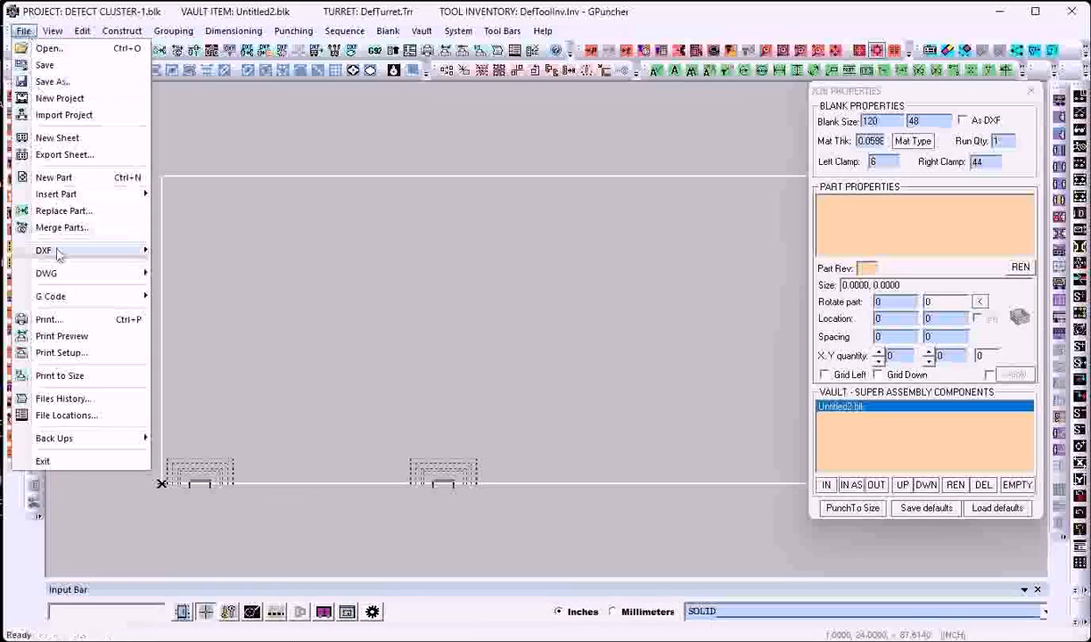
mouse_move(58, 253)
mouse_move(178, 245)
left_click(312, 247)
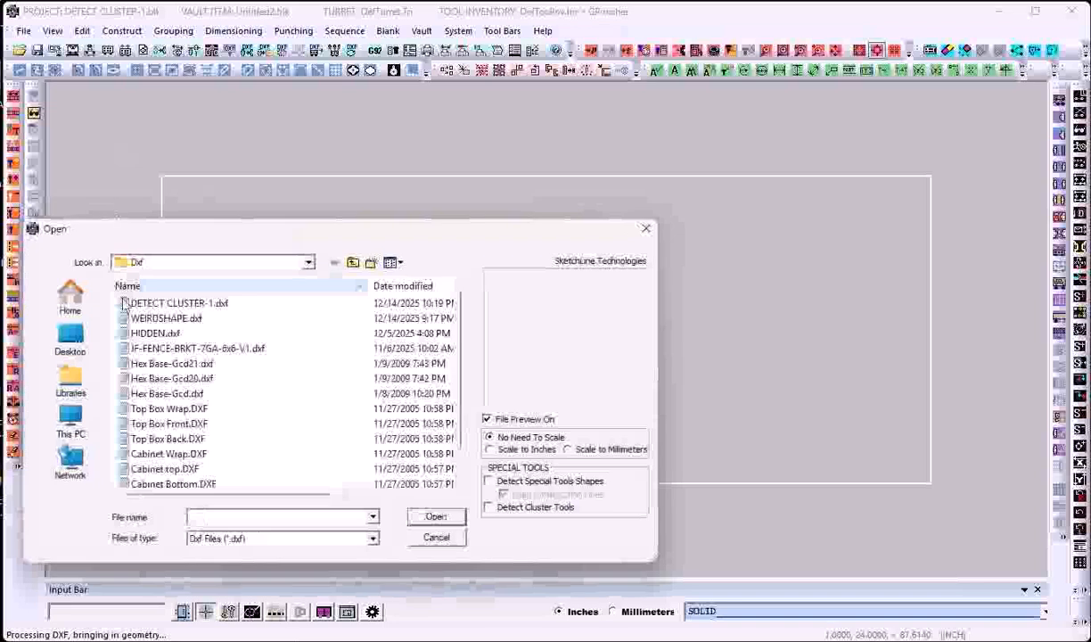
double_click(170, 307)
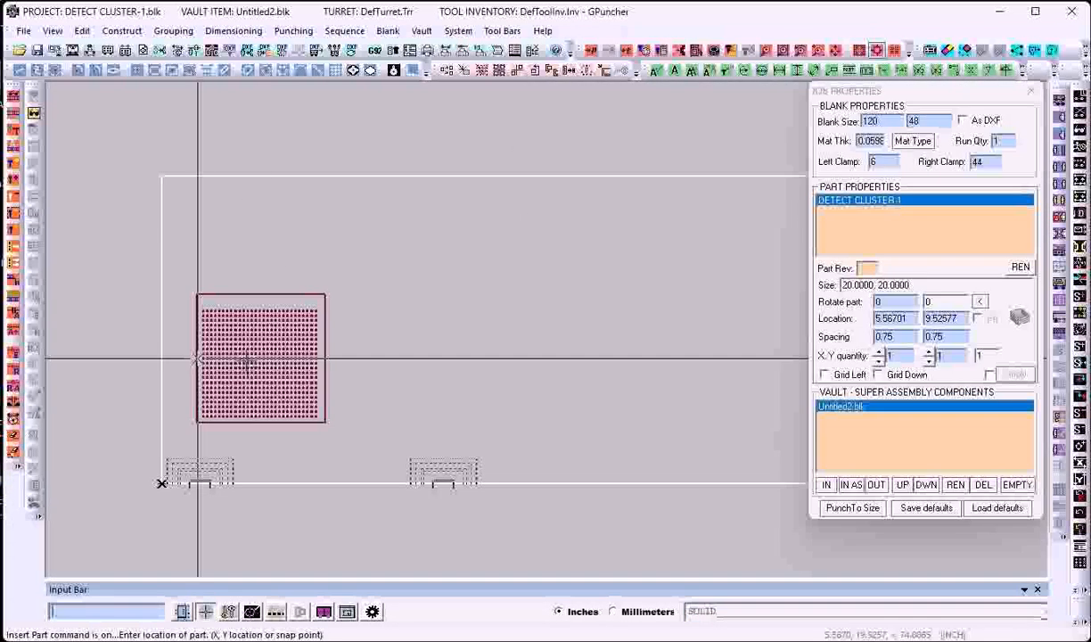
Open the imported part in Part Design and inspect the circle and square grid properties of its hole pattern.
left_click(52, 31)
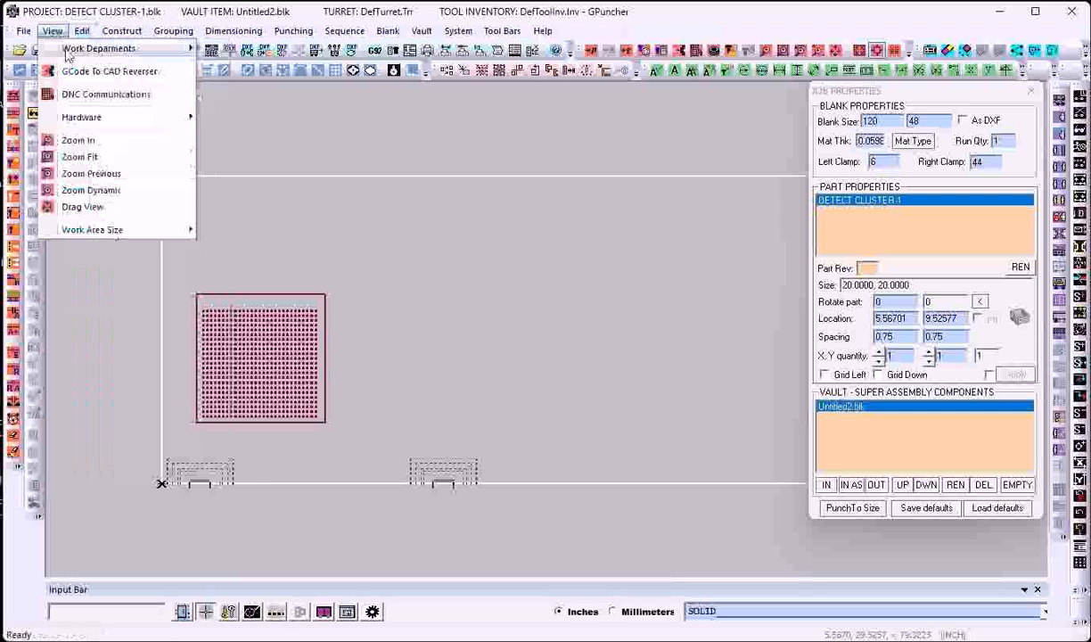
left_click(236, 49)
left_click(82, 30)
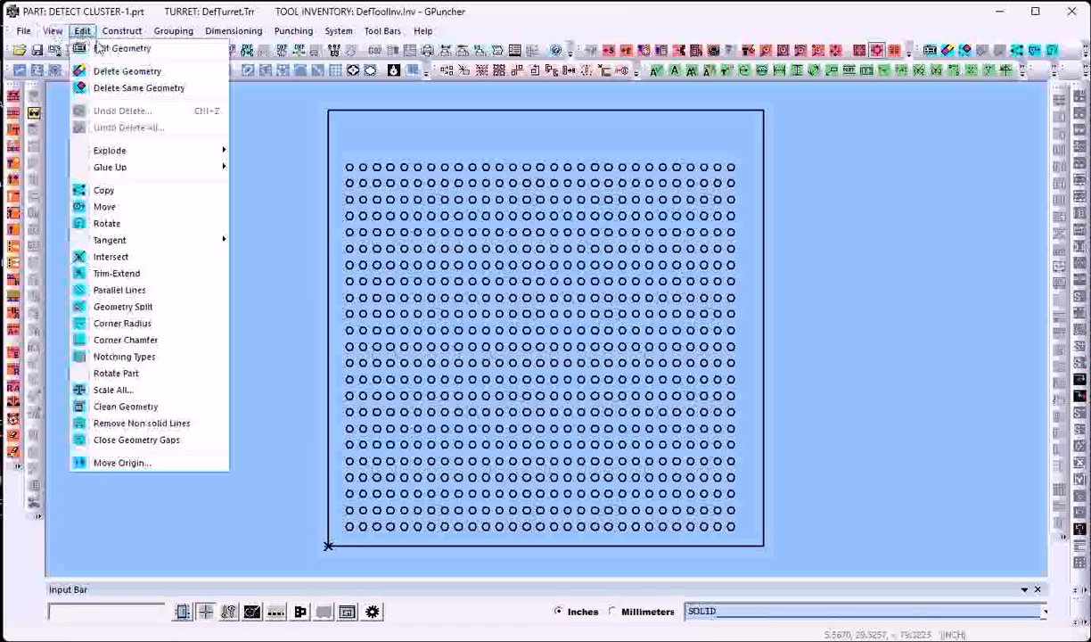
left_click(116, 48)
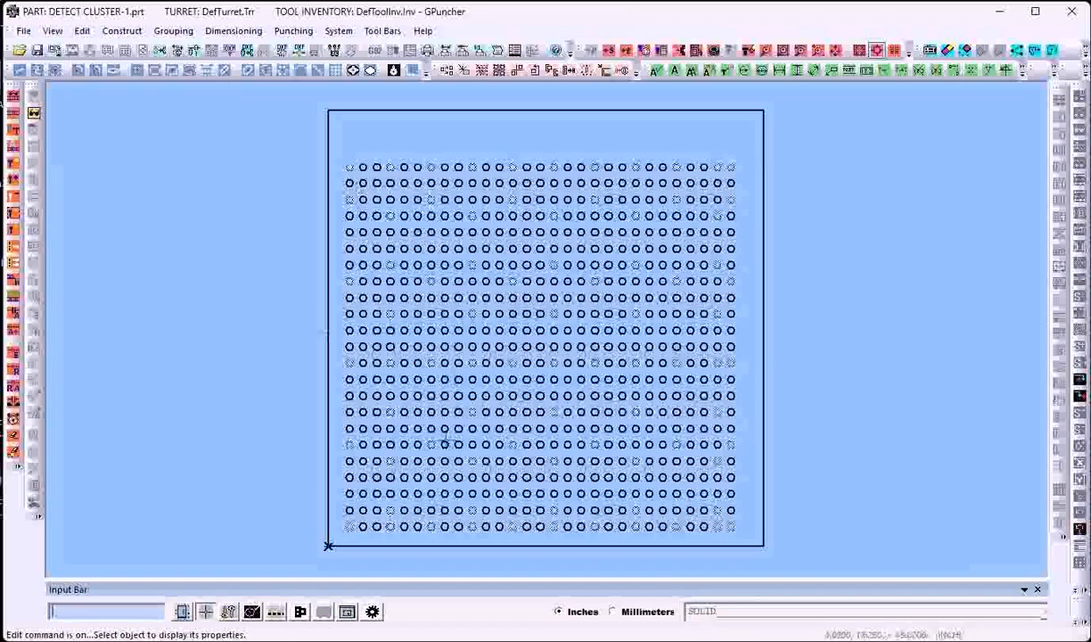
left_click(363, 510)
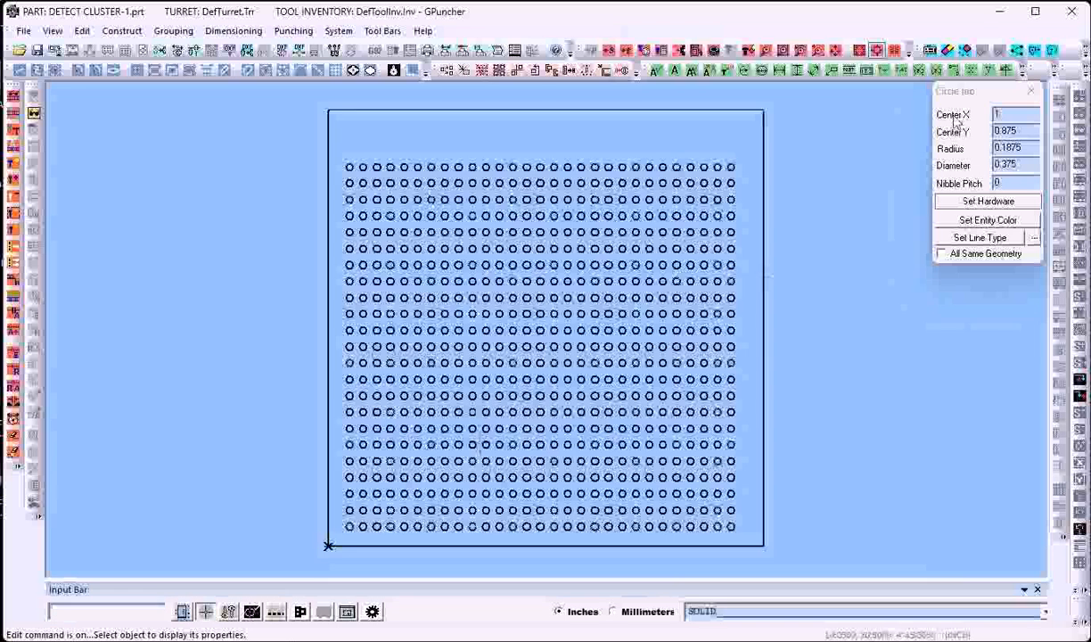
left_click_drag(957, 97, 934, 101)
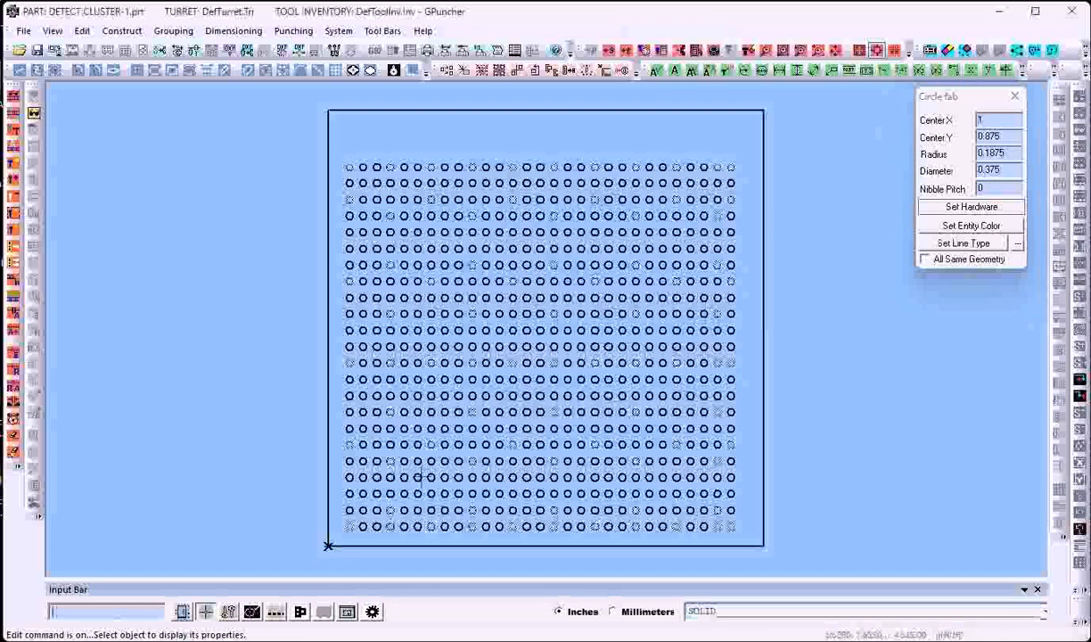
left_click(363, 510)
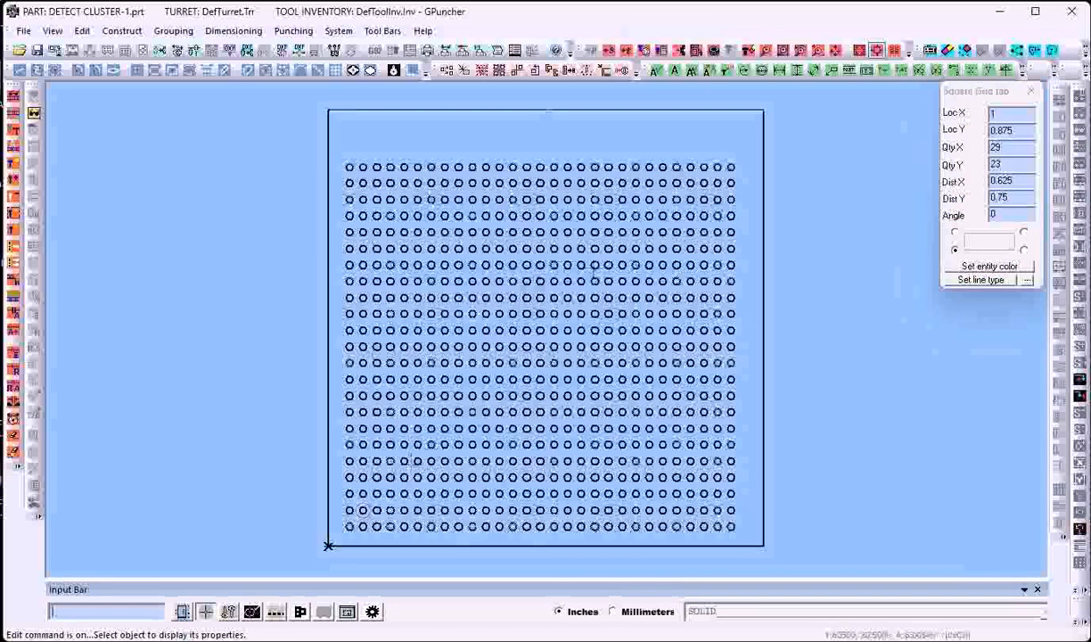
left_click(362, 510)
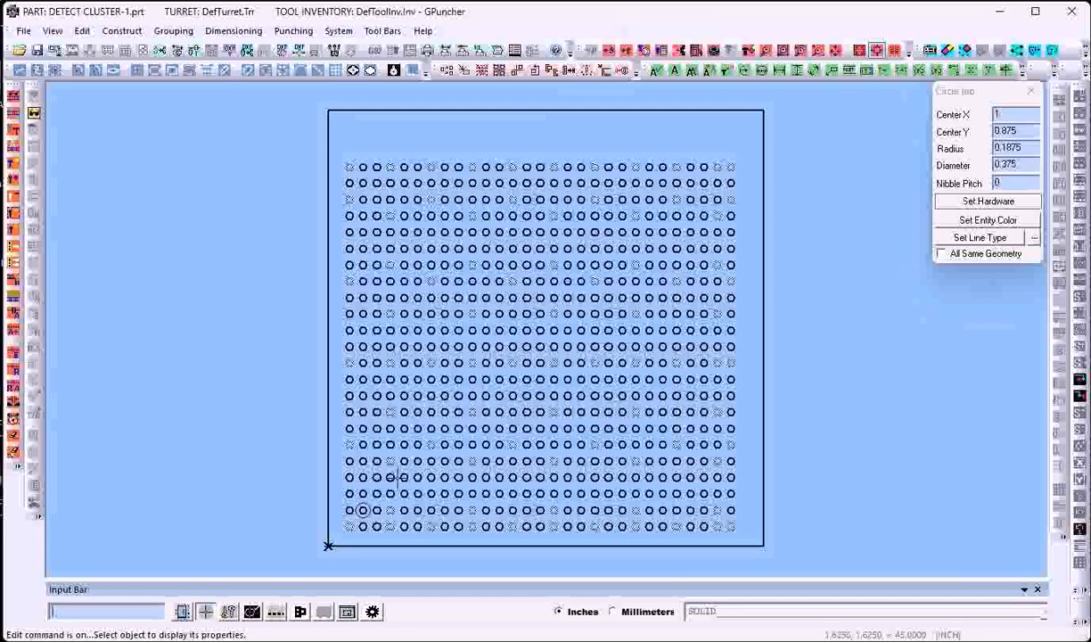
Go back to Sheet Design and remove the newly imported part from the sheet.
left_click(52, 30)
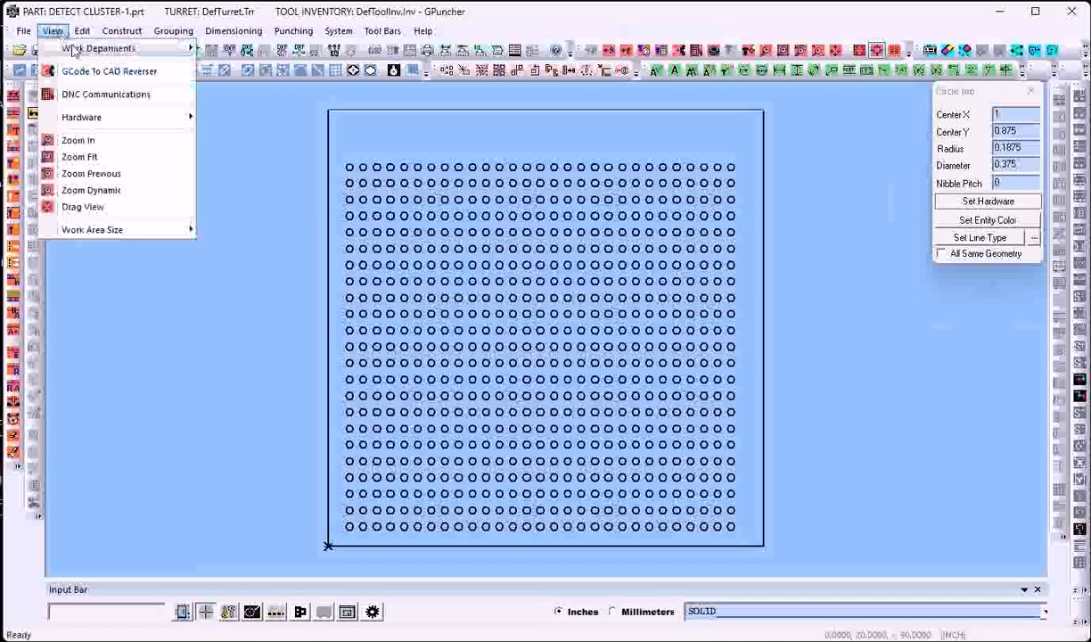
mouse_move(98, 49)
left_click(230, 67)
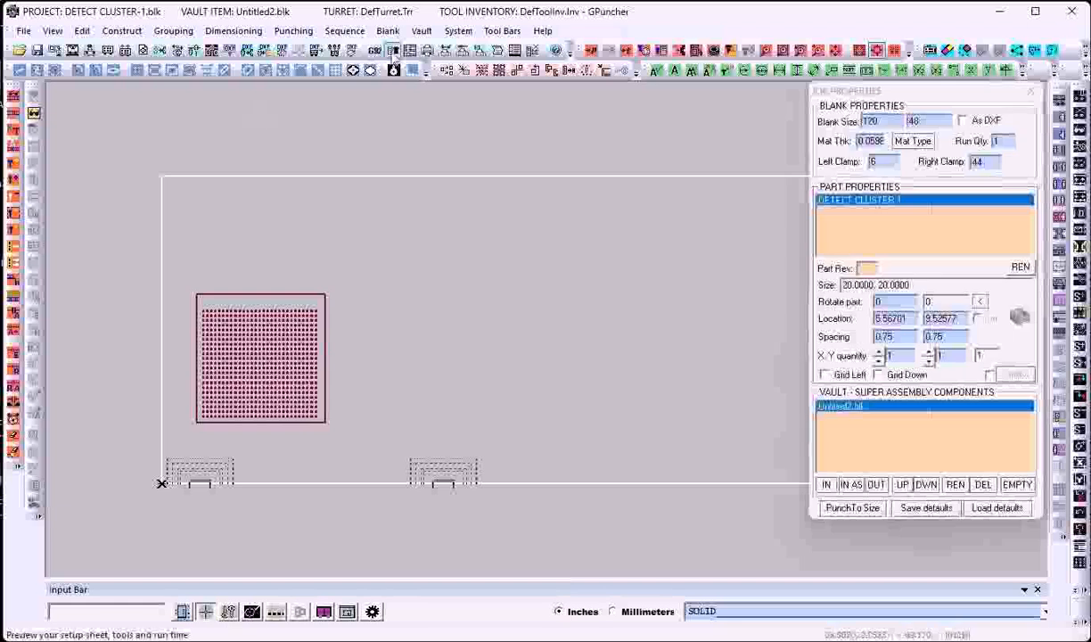
left_click(389, 31)
left_click(434, 105)
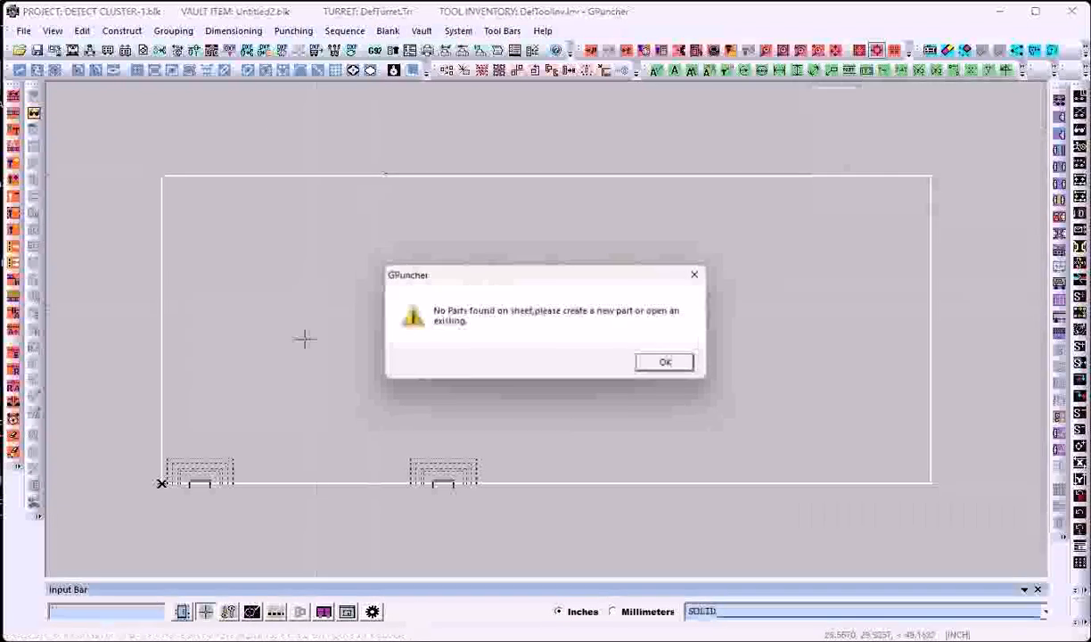
left_click(673, 369)
Enable Detect Cluster Tools in the programming wizard options for DXF import.
left_click(372, 615)
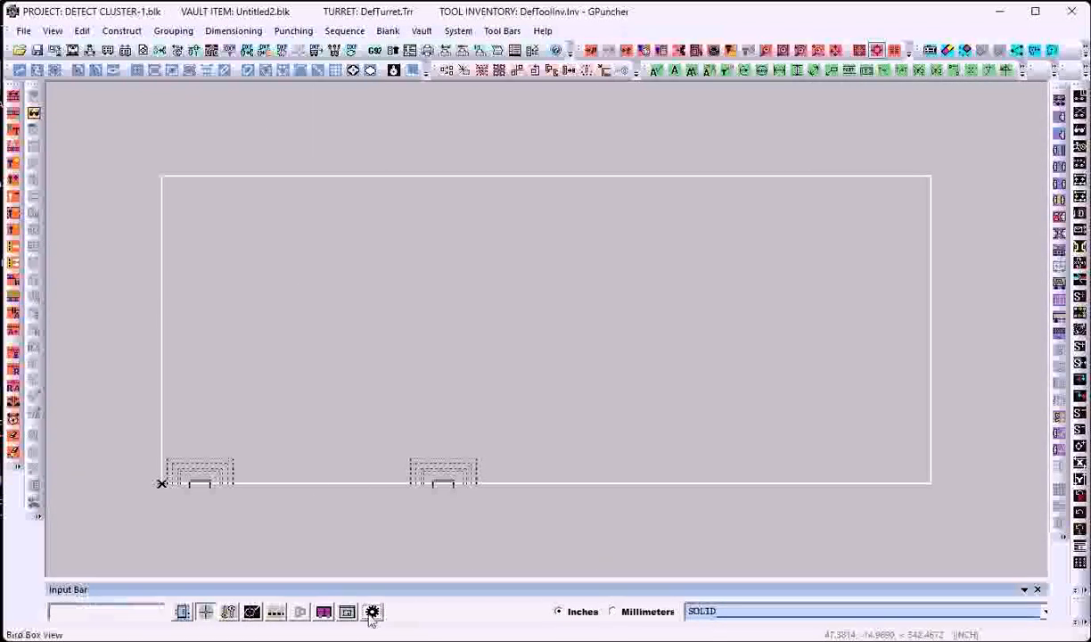
left_click(478, 96)
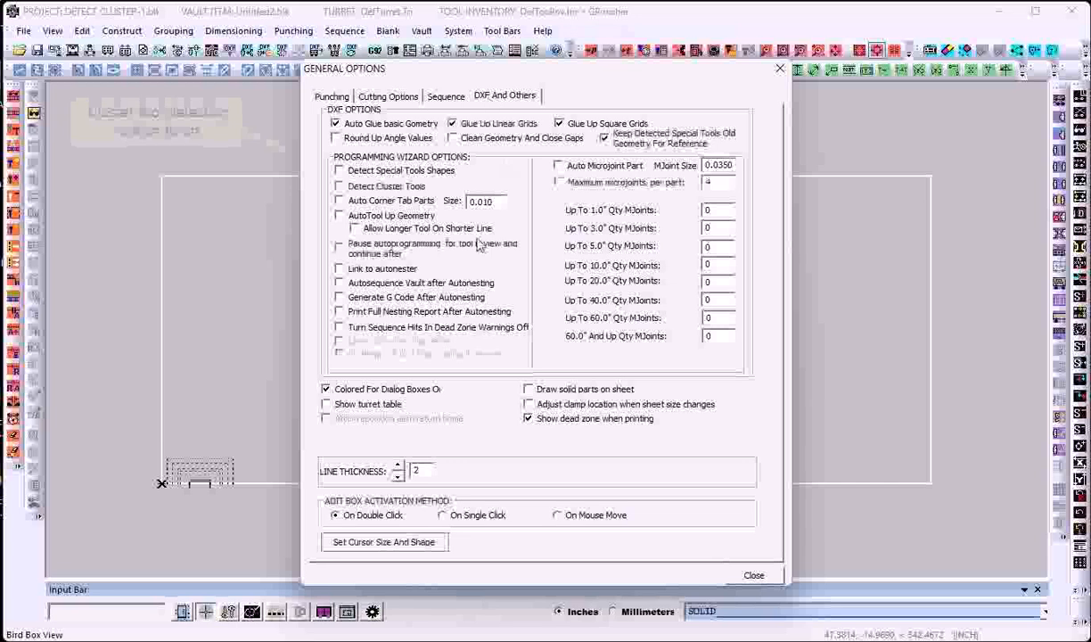
left_click(366, 189)
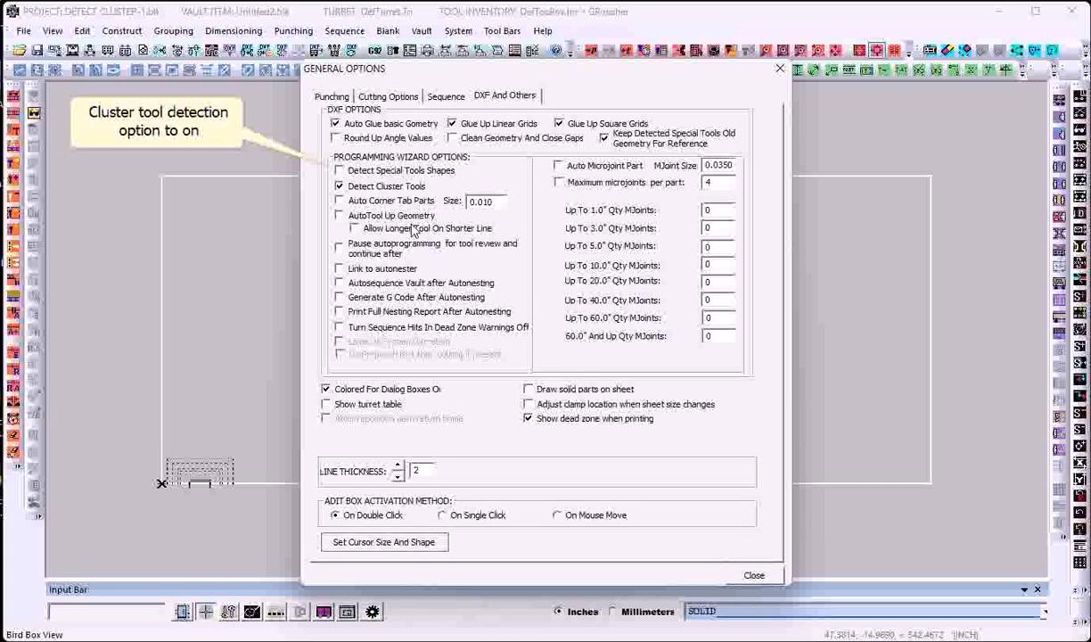
left_click(754, 575)
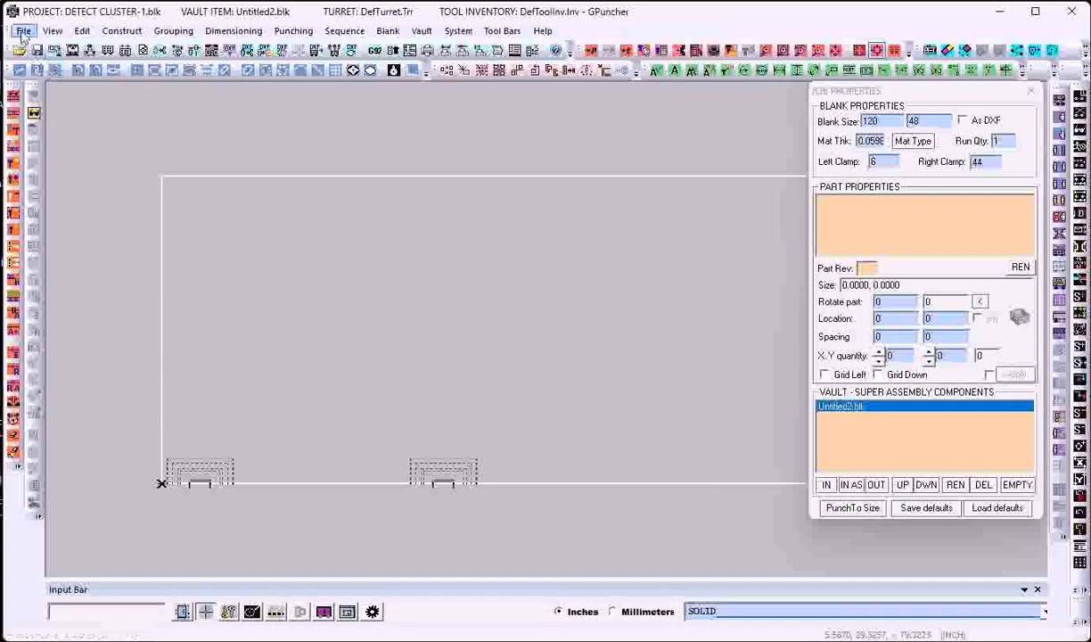
Import DETECT CLUSTER-1.dxf with Detect Cluster Tools enabled and place the part on the sheet near the left clamp.
left_click(23, 32)
mouse_move(54, 251)
mouse_move(214, 250)
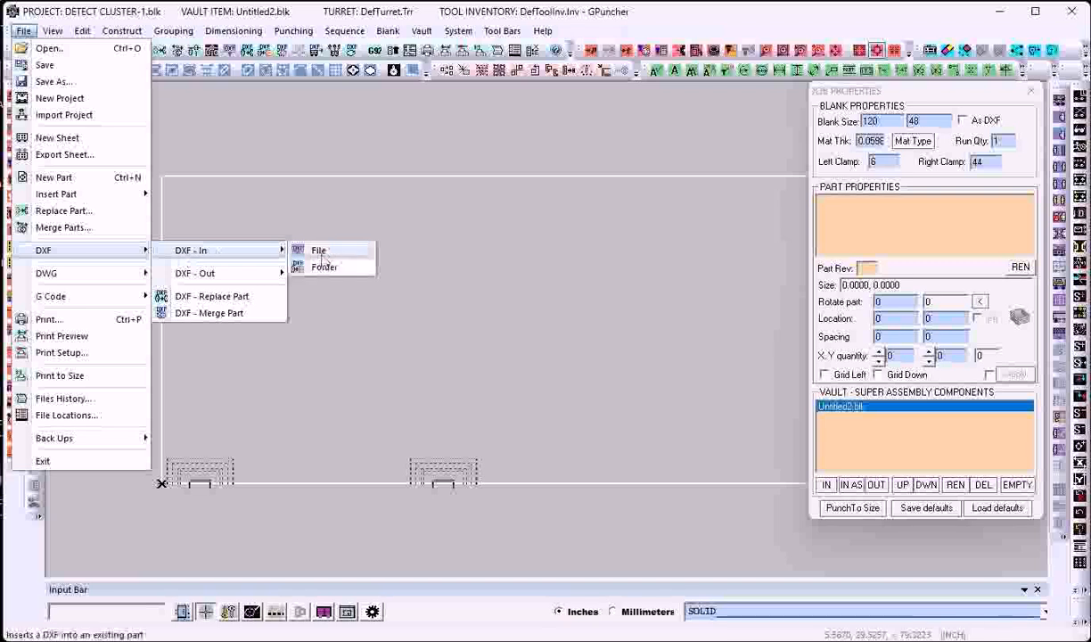
left_click(327, 254)
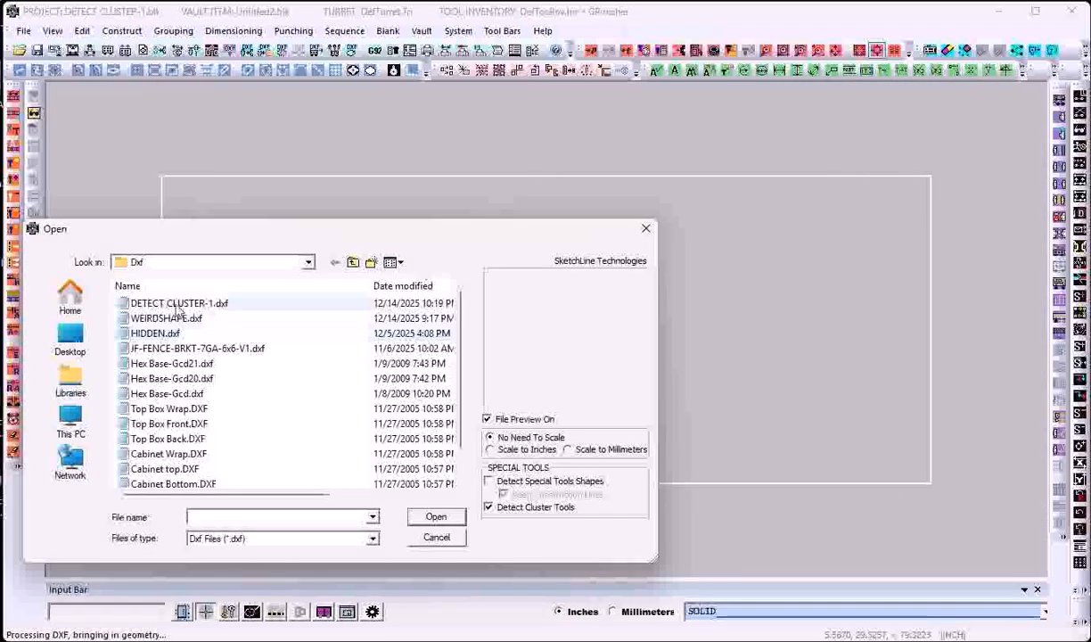
double_click(177, 308)
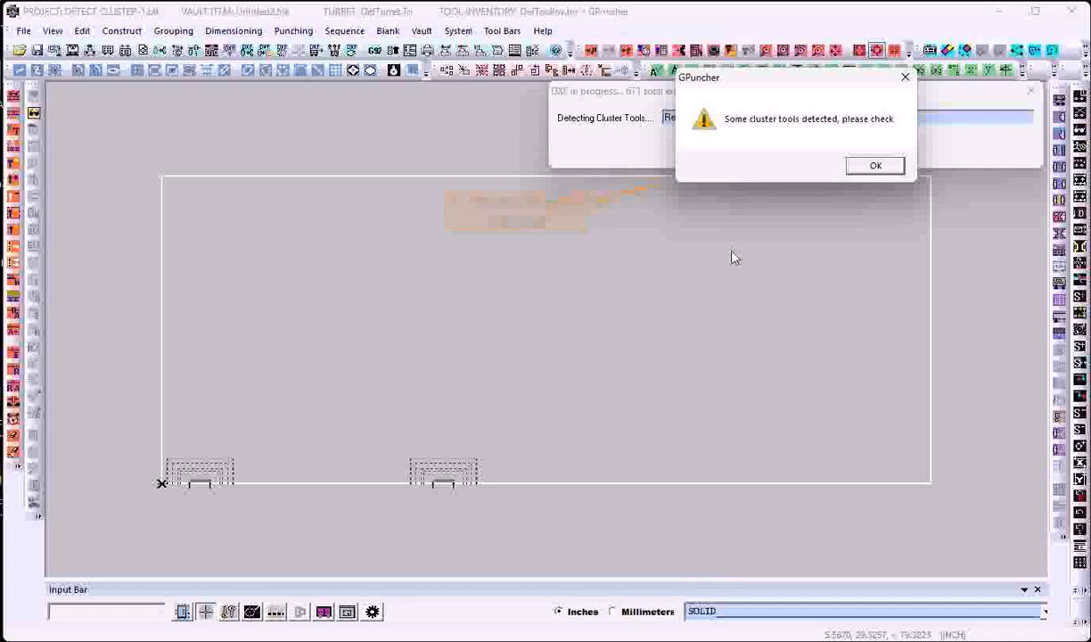
left_click(875, 165)
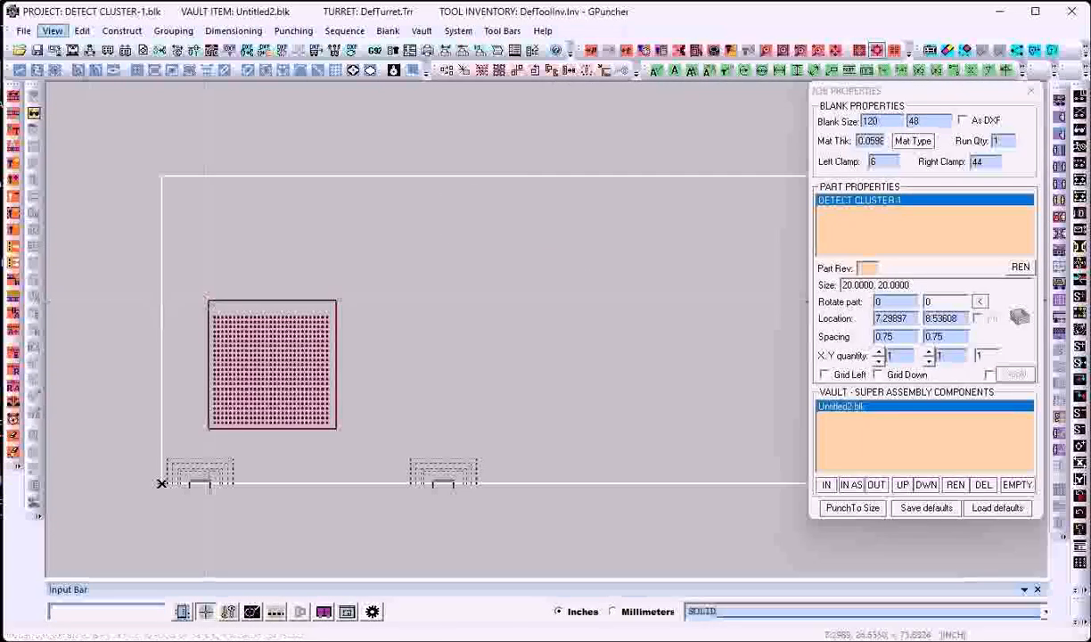
Open the newly imported part in Part Design.
left_click(51, 30)
mouse_move(99, 48)
left_click(223, 50)
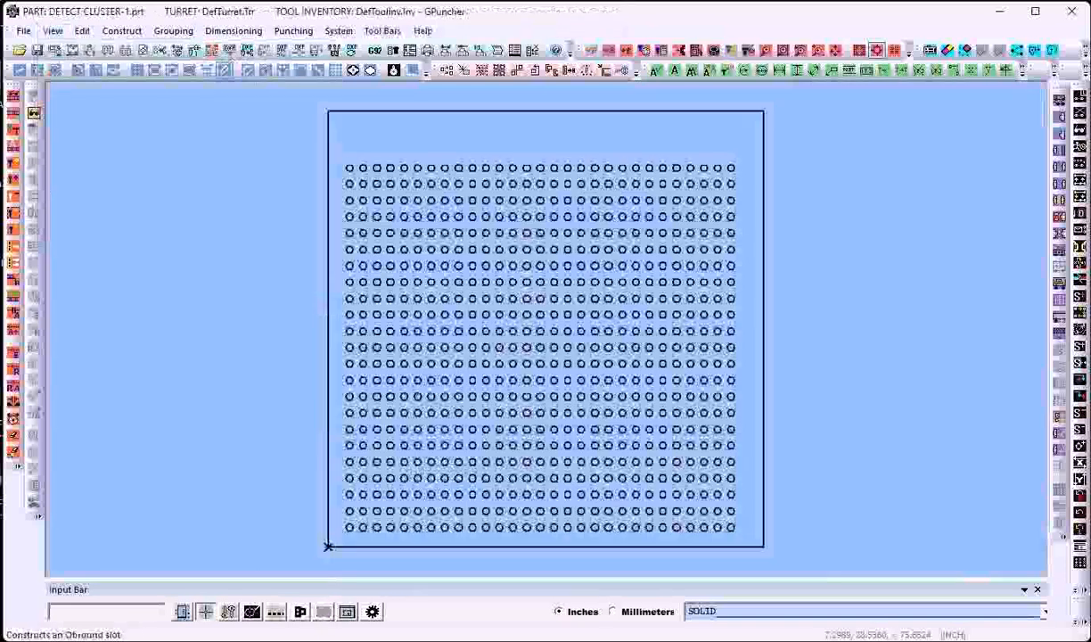
Inspect the geometry properties of the single-hole grid along the part's right side and of the cluster tool grid.
left_click(83, 32)
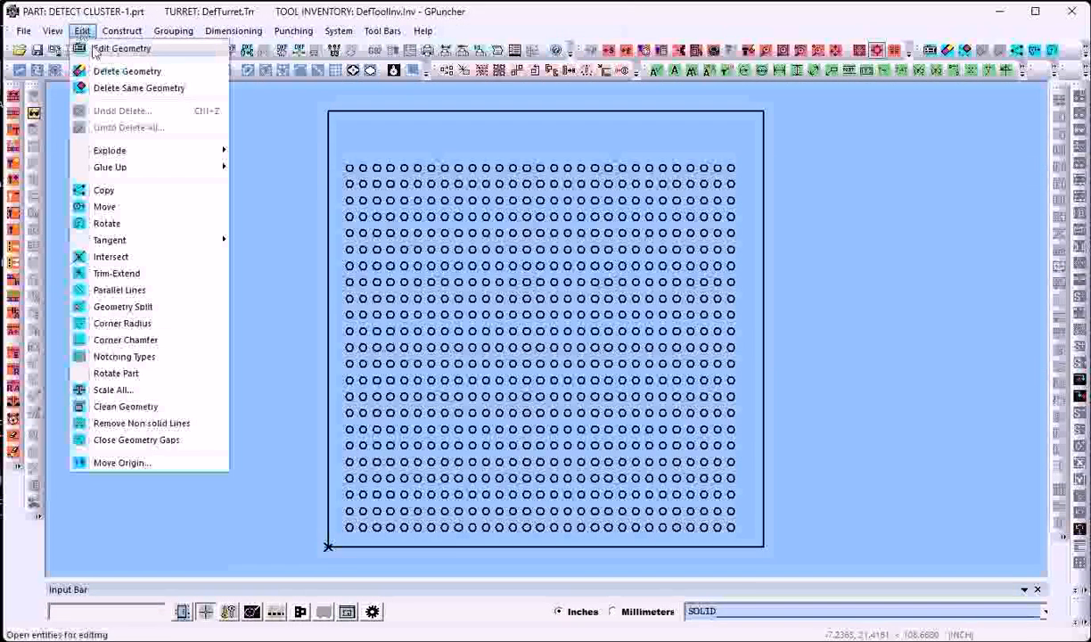
left_click(105, 51)
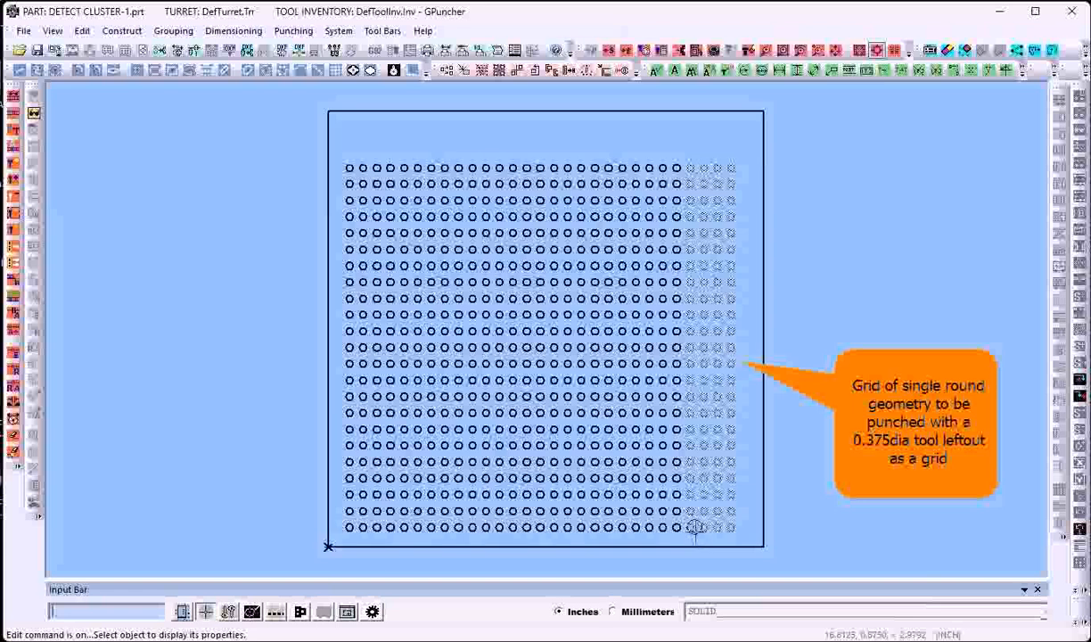
left_click(694, 528)
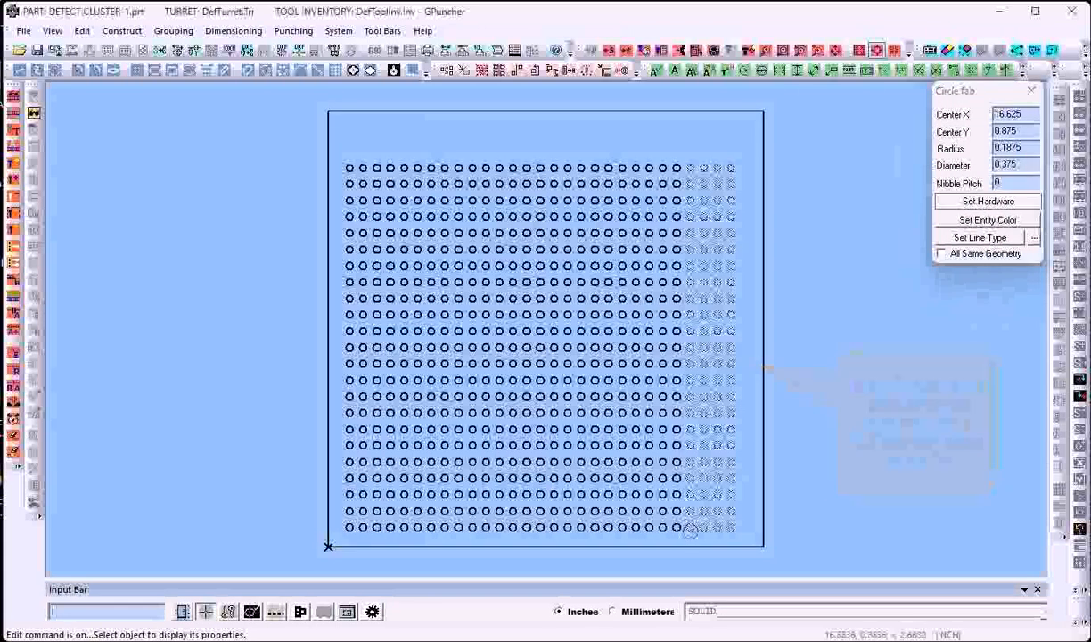
left_click(692, 532)
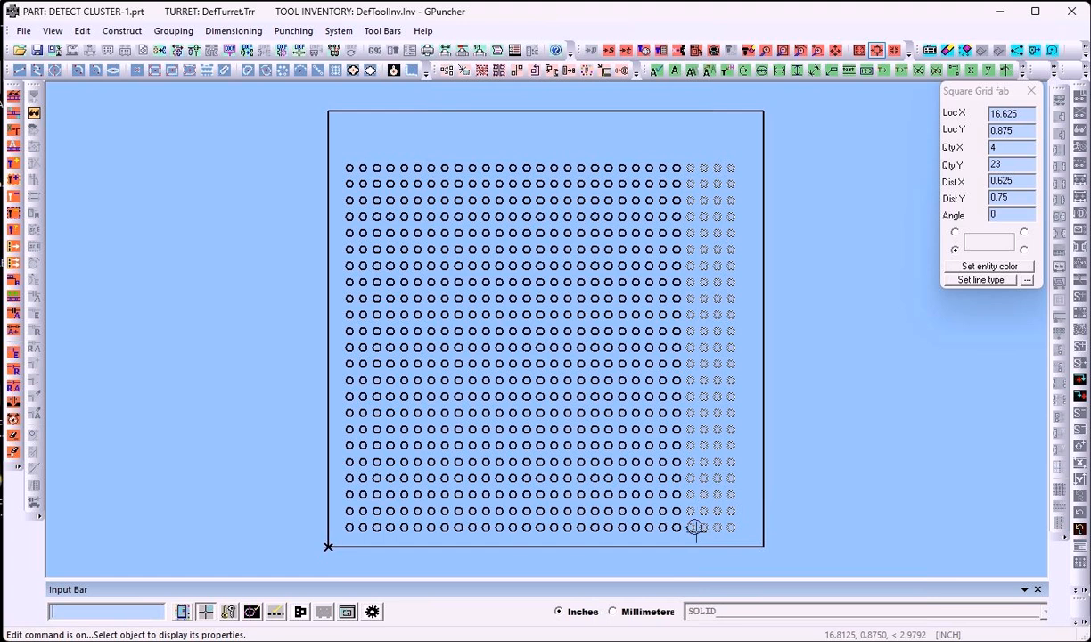
left_click(690, 528)
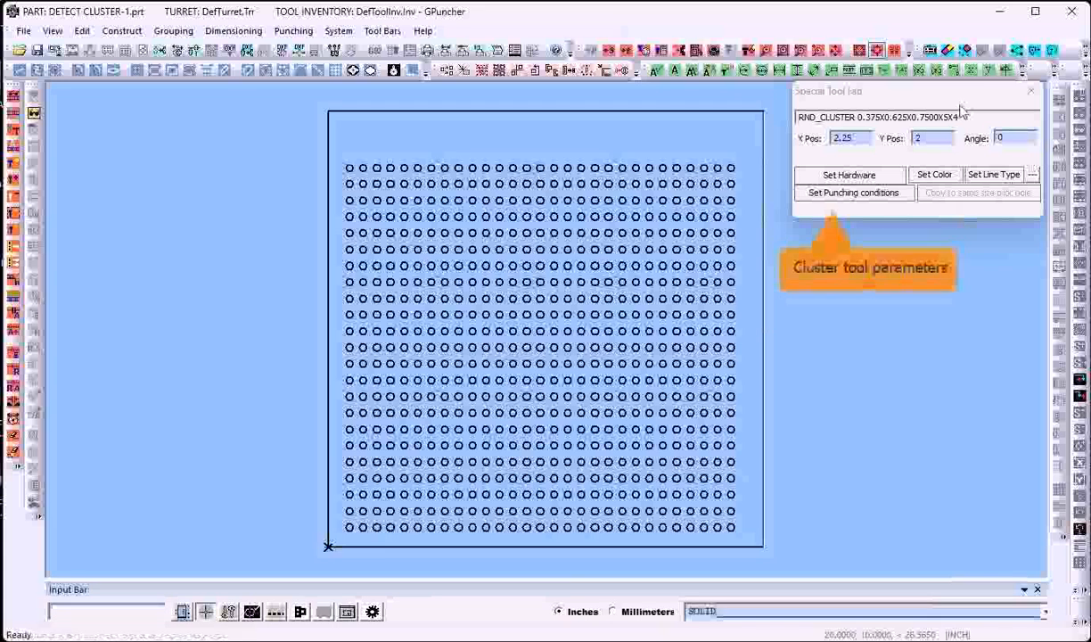
left_click(376, 502)
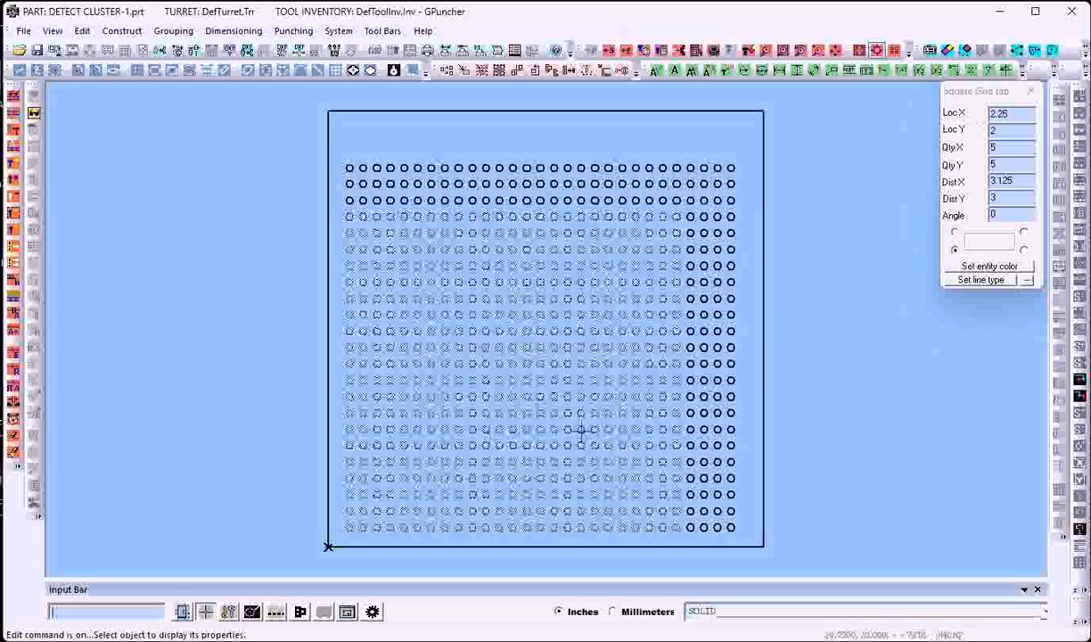
Move the cluster tool grid out of the part to the empty area left of its outline.
scroll(449, 440, "down", 4)
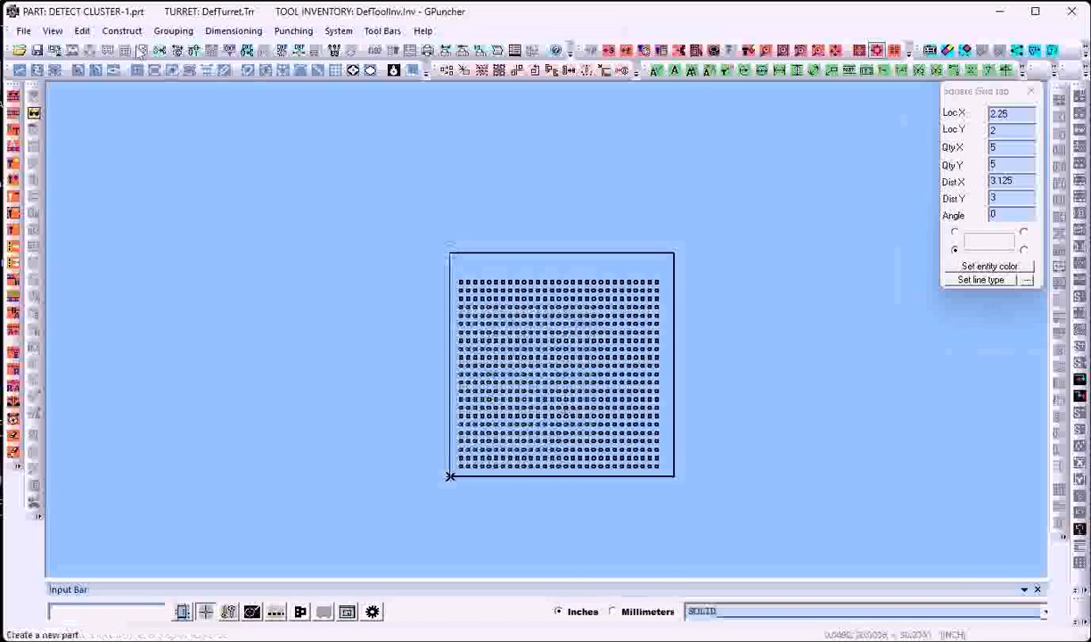
left_click(82, 30)
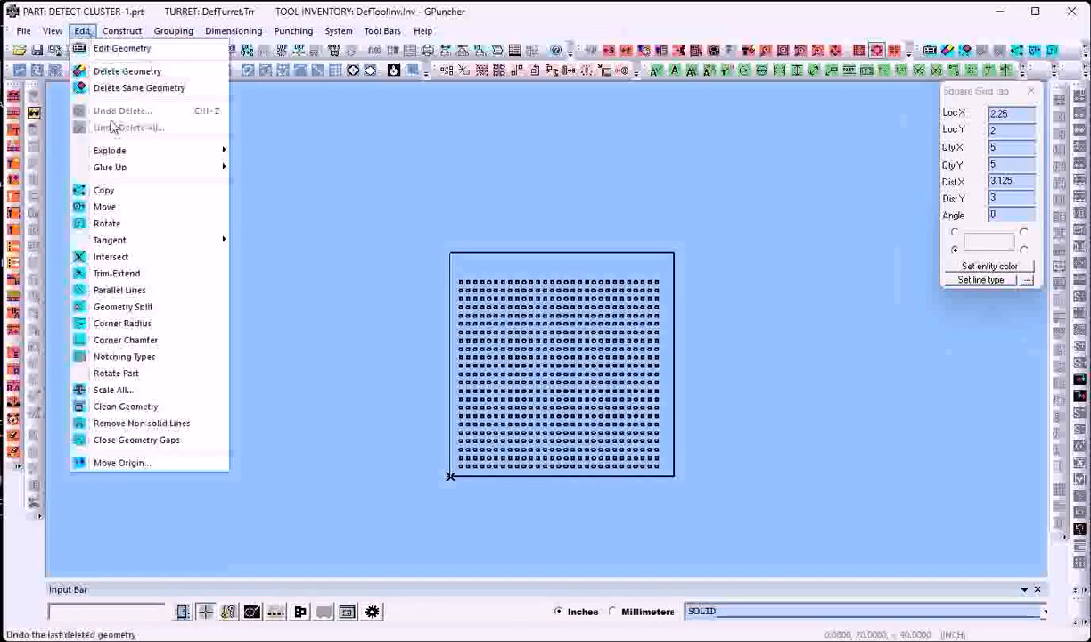
left_click(107, 206)
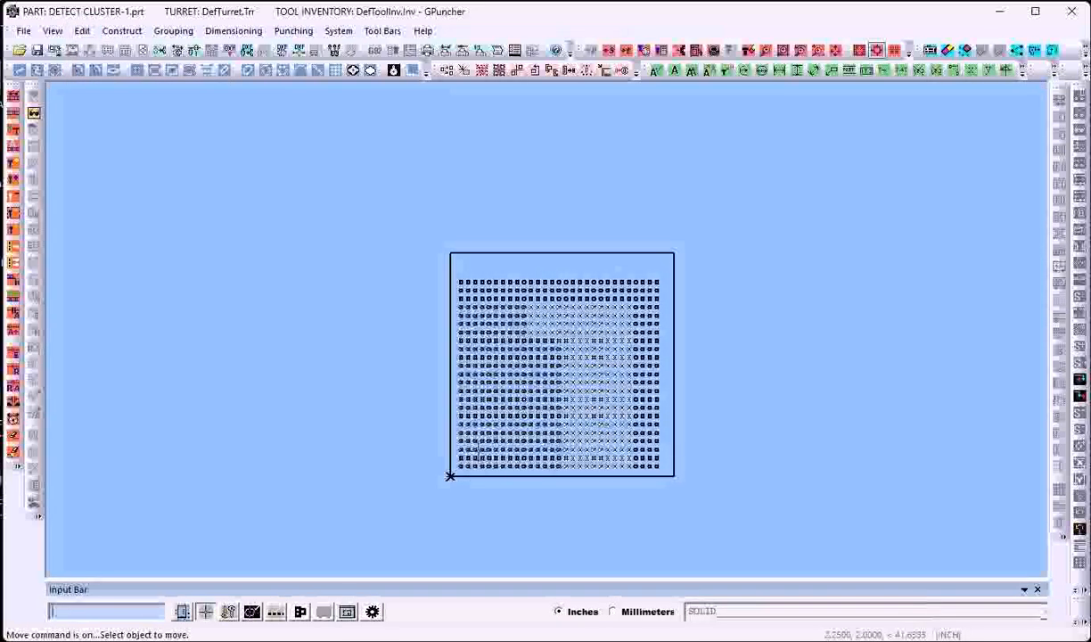
left_click(475, 453)
left_click(241, 447)
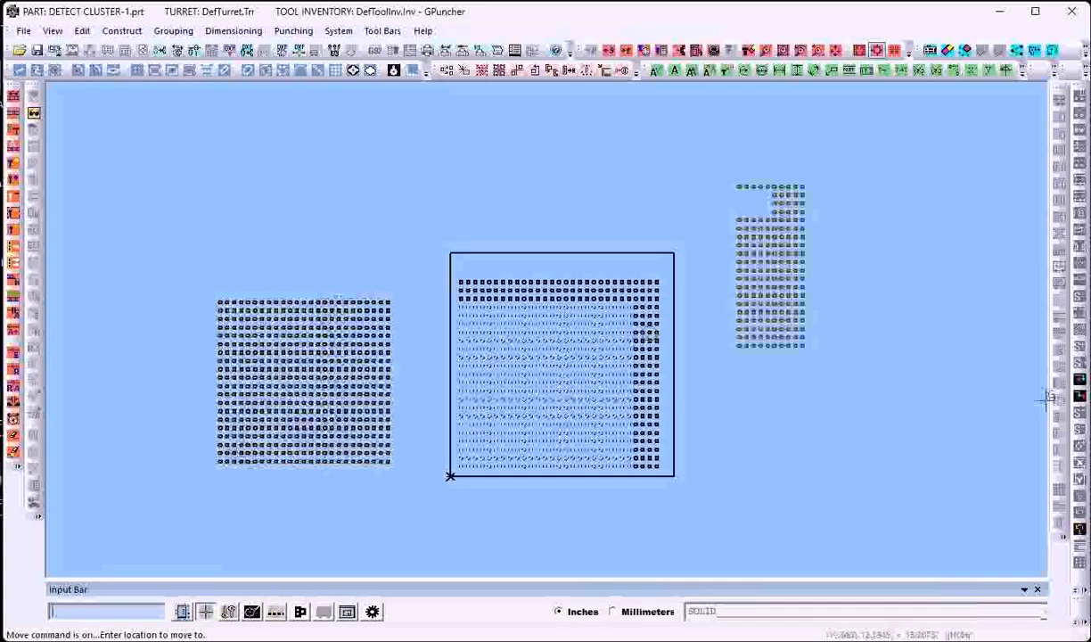
Inspect the circle and square grid properties of the dashed hole pattern at the part's lower-left corner.
key("z")
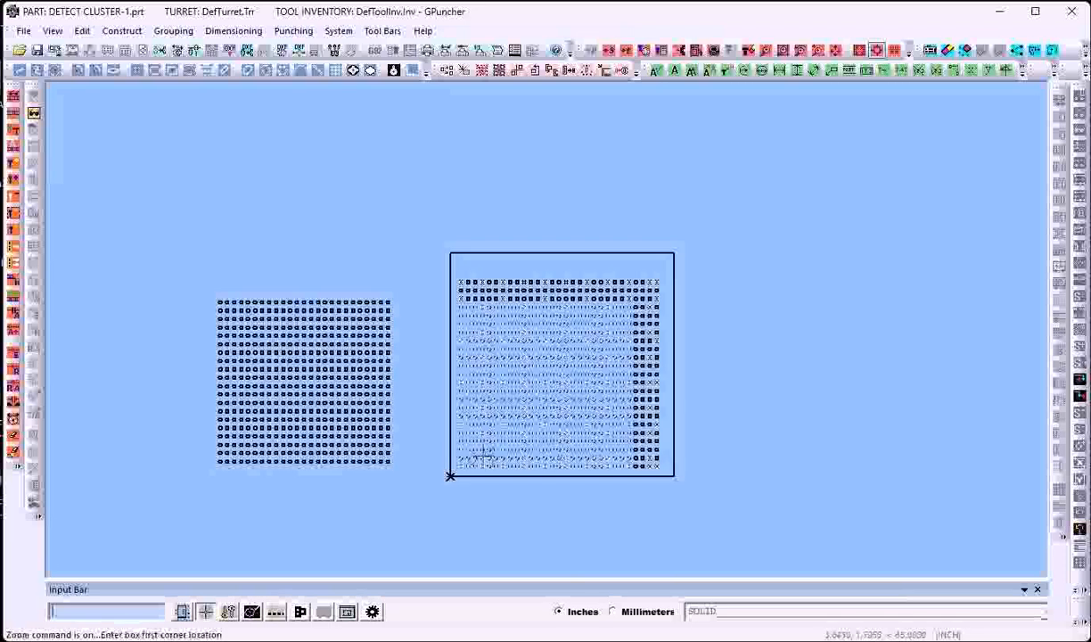
left_click(441, 407)
left_click(514, 499)
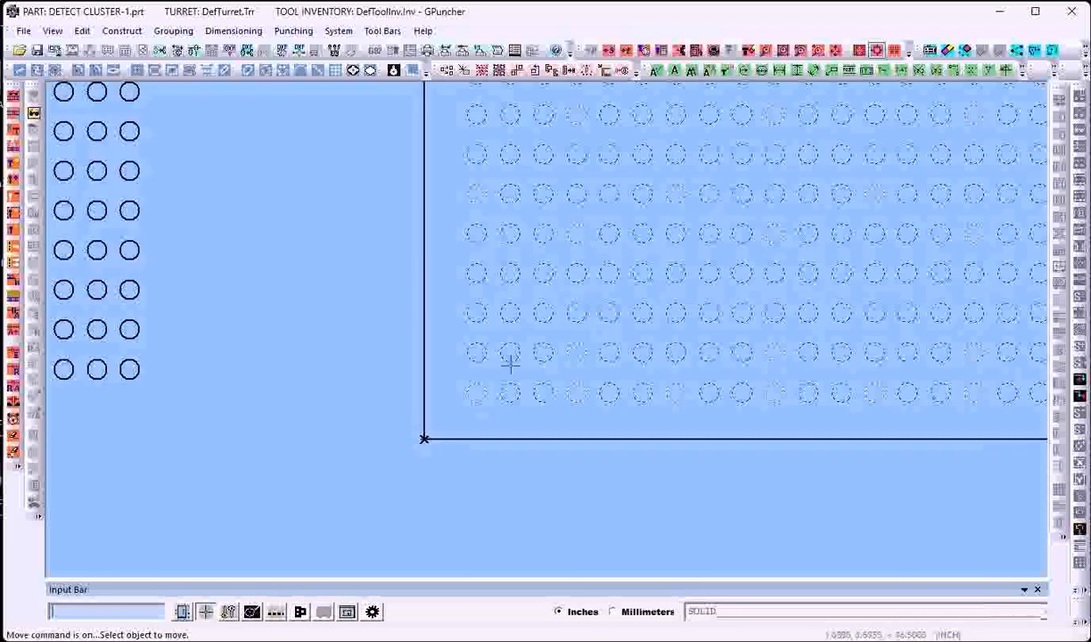
left_click(82, 30)
left_click(85, 46)
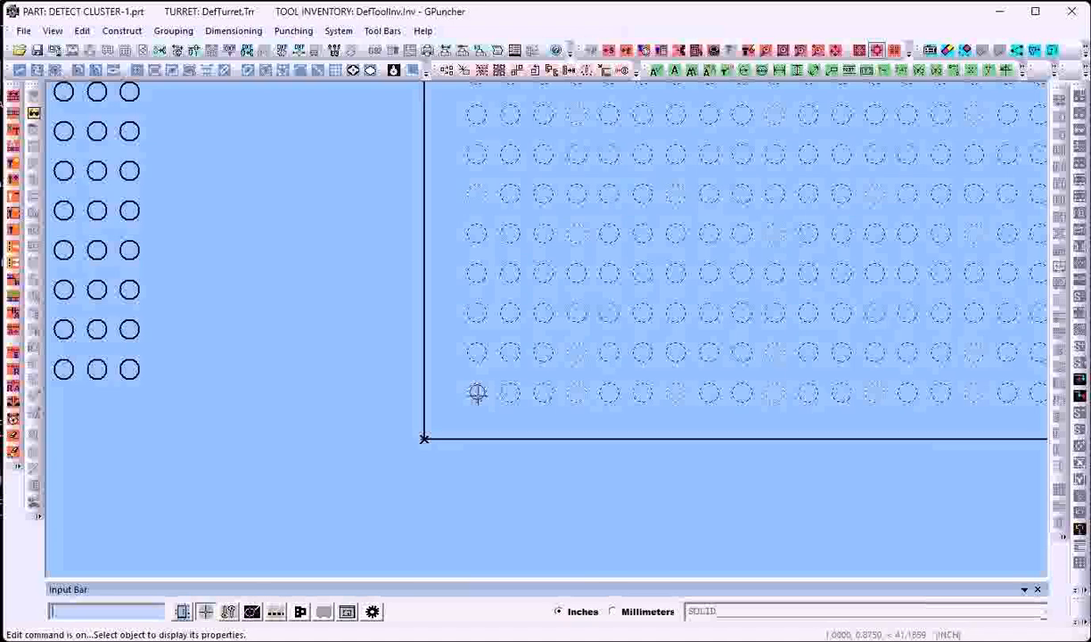
left_click(476, 392)
left_click_drag(975, 101, 963, 104)
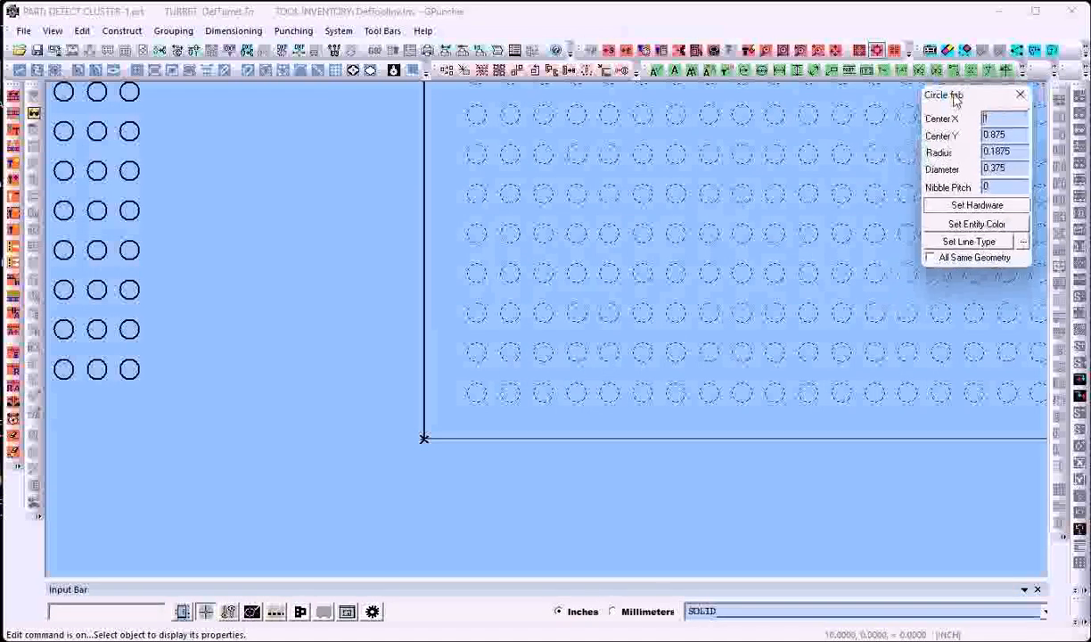
left_click(478, 390)
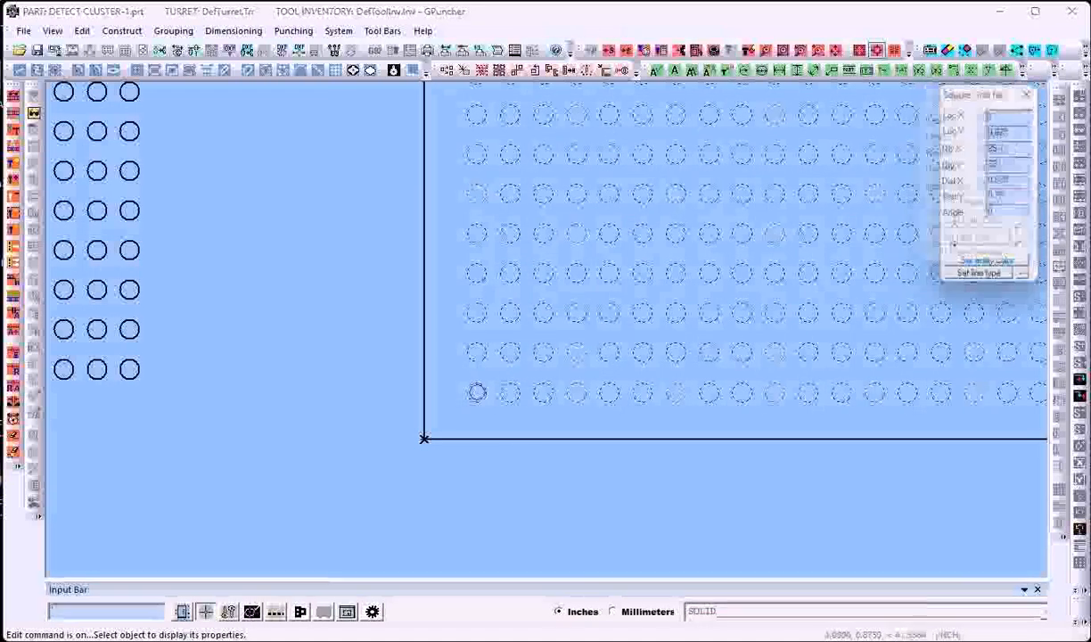
Inspect the properties of the cluster tool grid placed outside the part outline, comparing them with the circles inside it.
key("Home")
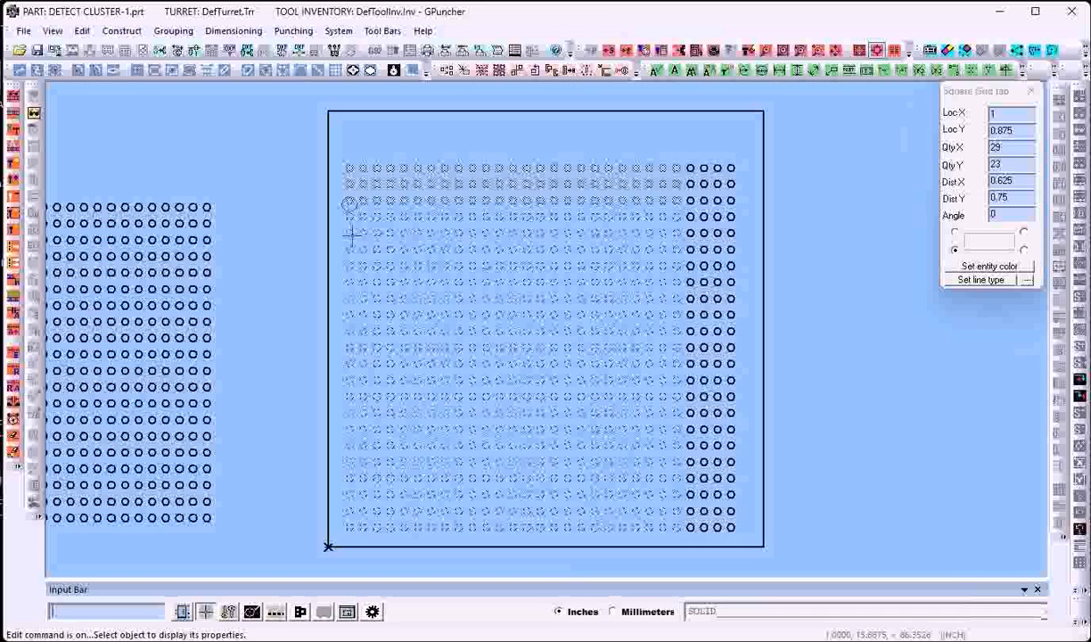
left_click(361, 511)
middle_click_drag(360, 505, 660, 464)
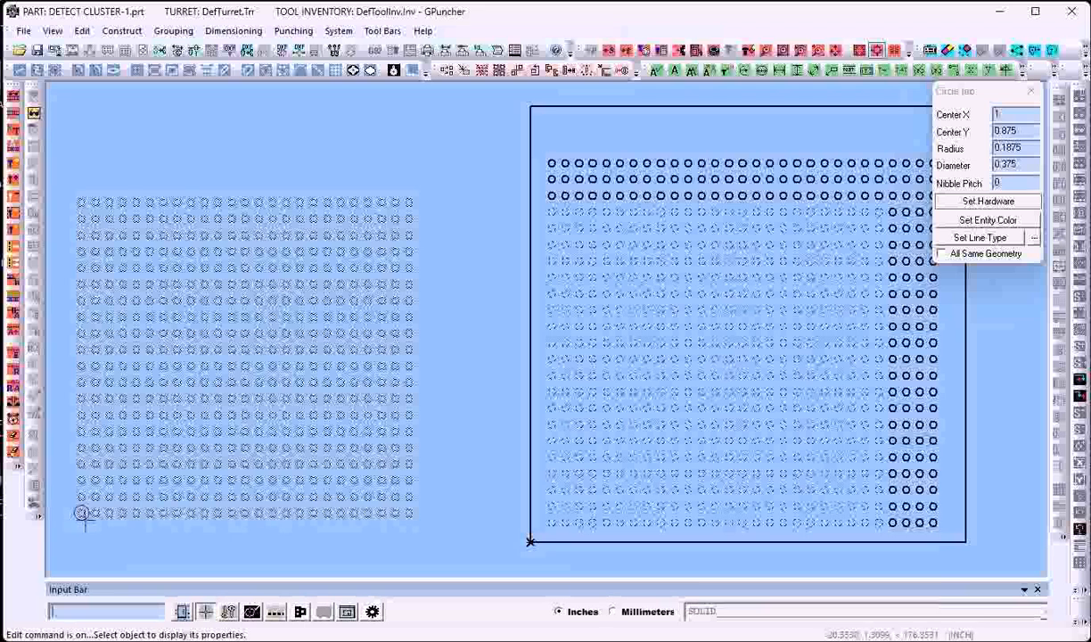
left_click(81, 513)
left_click_drag(999, 116, 774, 114)
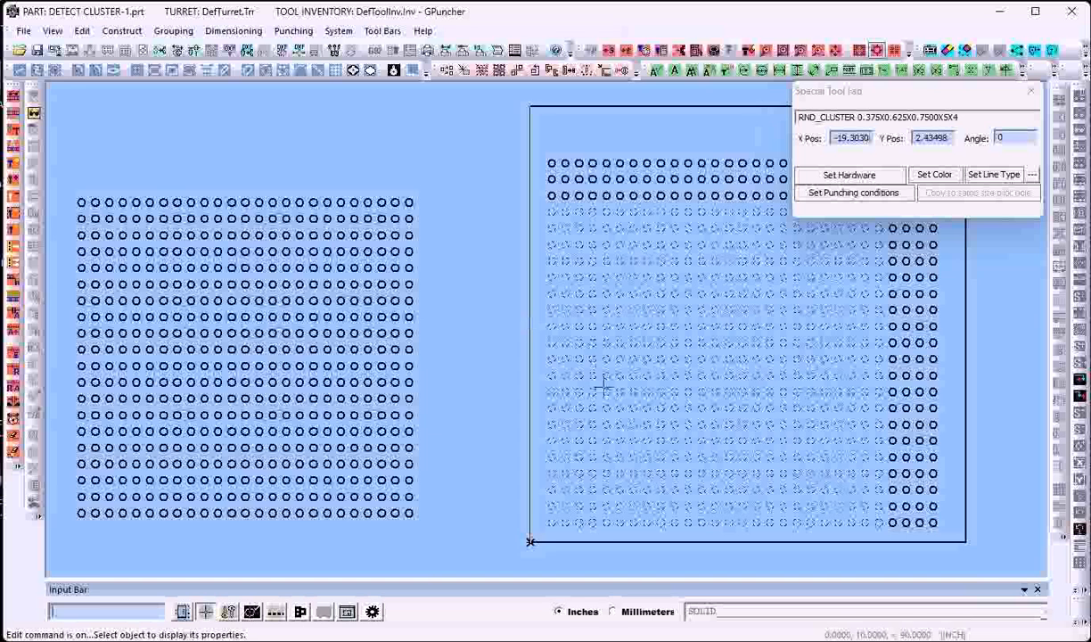